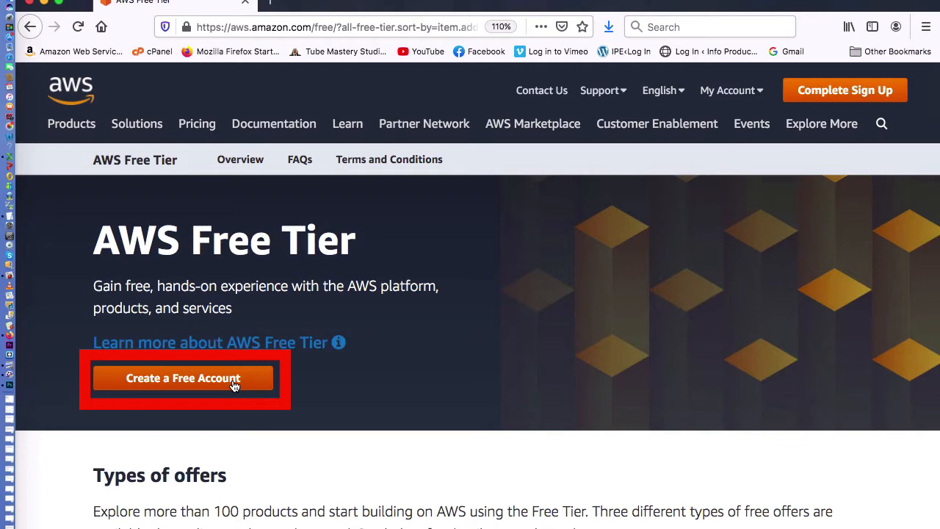
Step: Start a new free AWS account signup and reach the contact information form
left_click(234, 387)
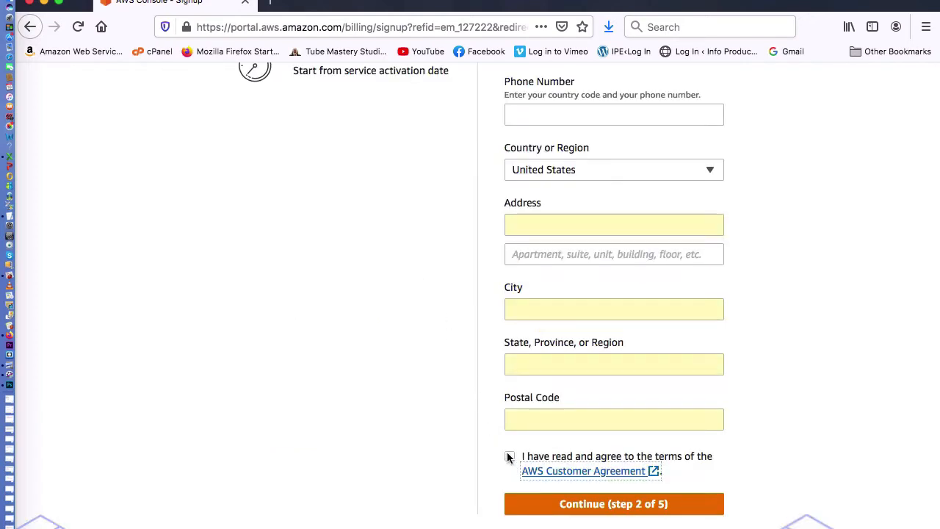
Step: Accept the AWS Customer Agreement and continue to the Confirm your identity page
left_click(509, 457)
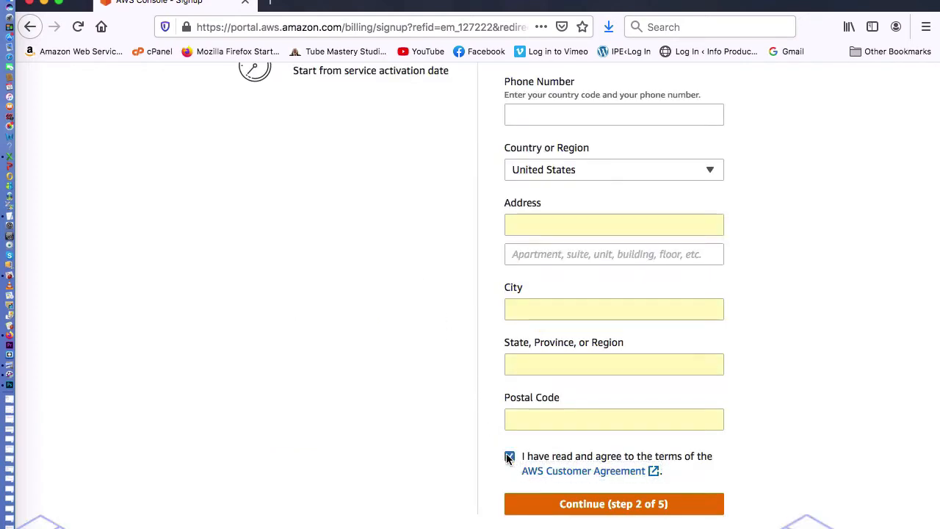
left_click(587, 504)
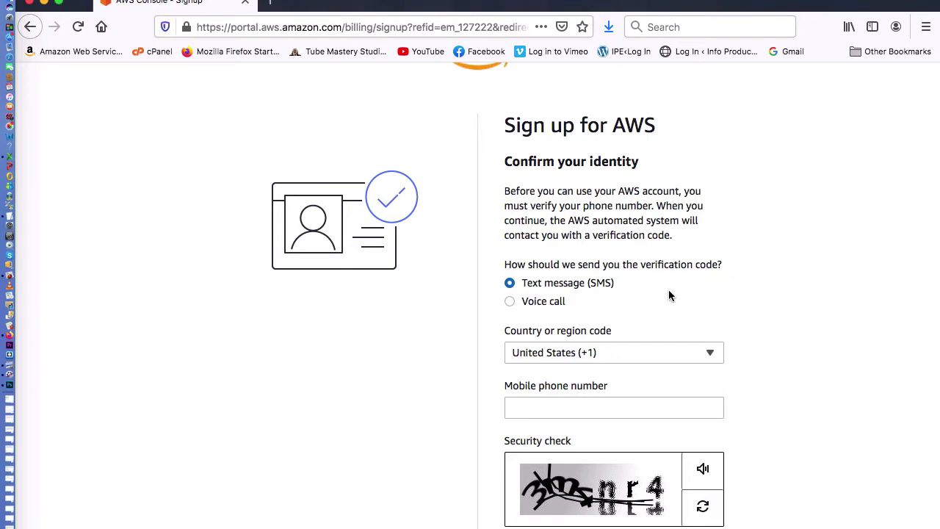
Step: Enter the mobile phone number and security check characters, then request the SMS verification code
scroll(669, 294, "down", 2)
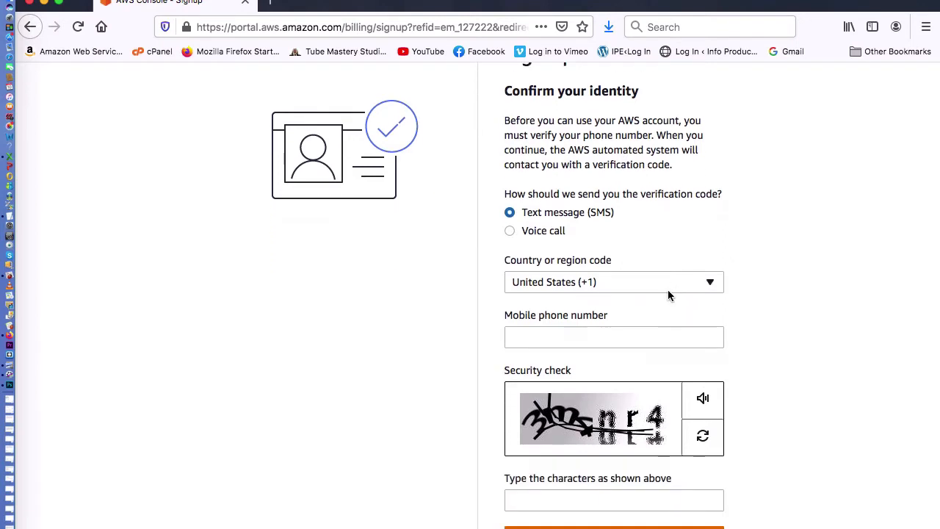
left_click(578, 336)
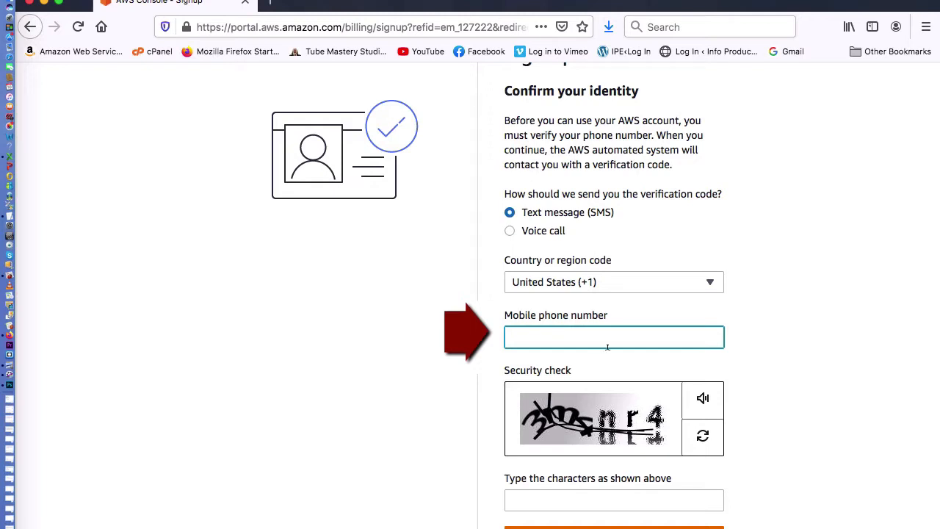
scroll(641, 369, "down", 3)
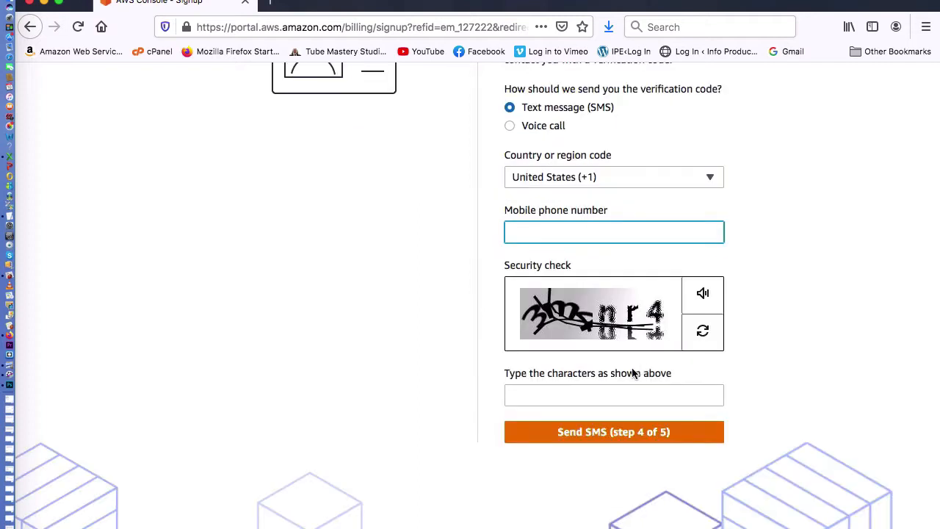
left_click(578, 398)
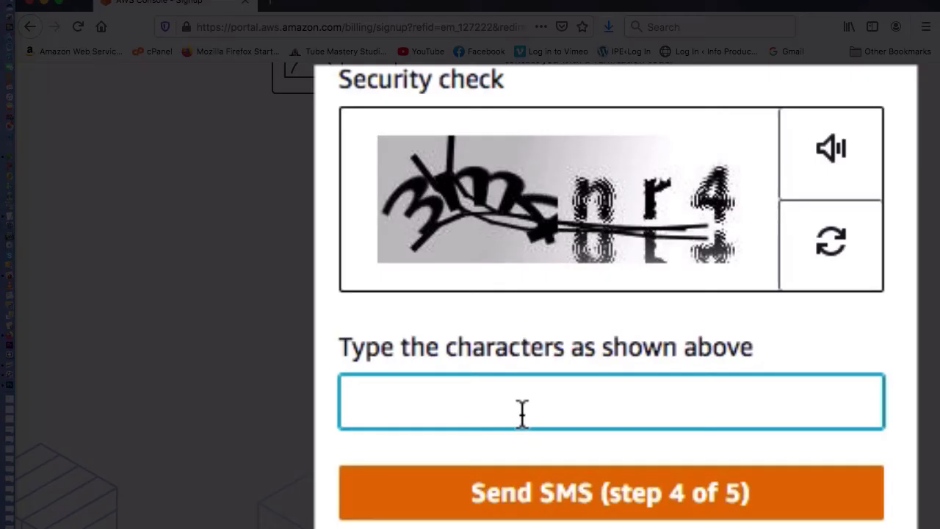
type("3m")
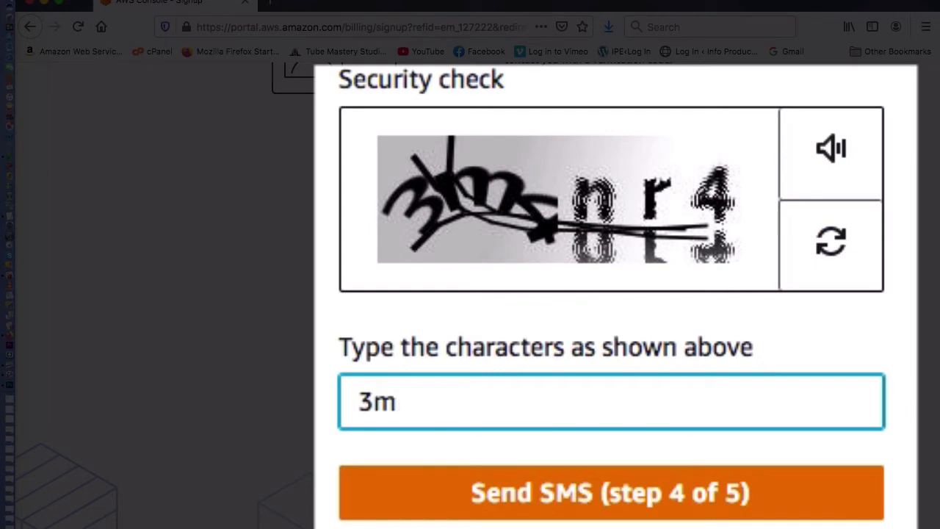
type("4n")
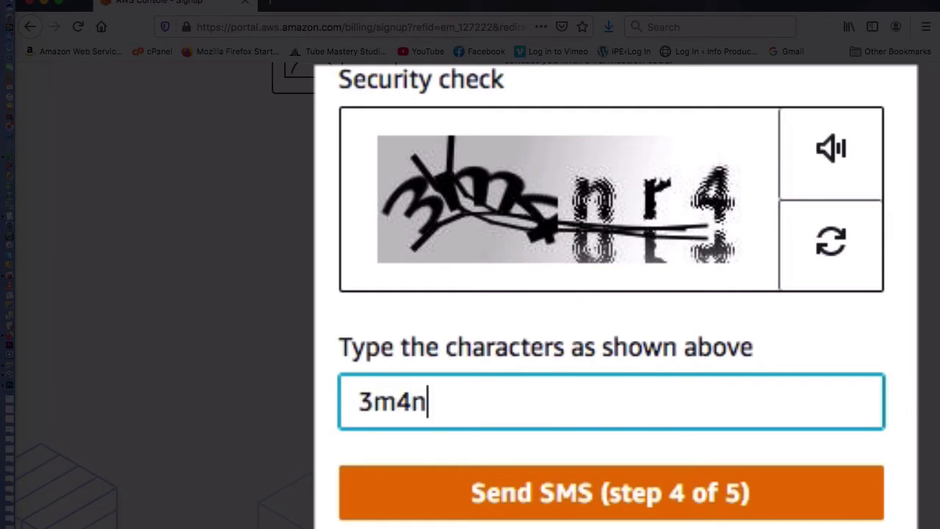
type("r4")
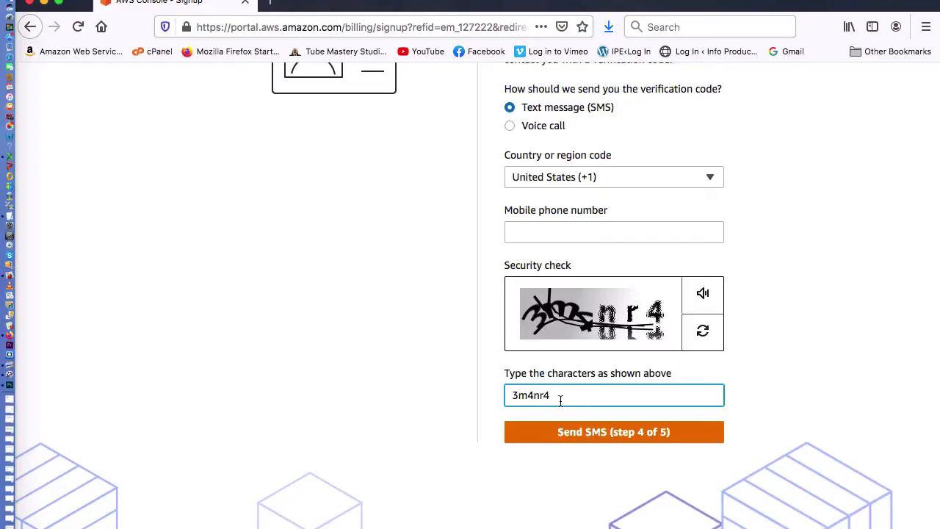
left_click(605, 432)
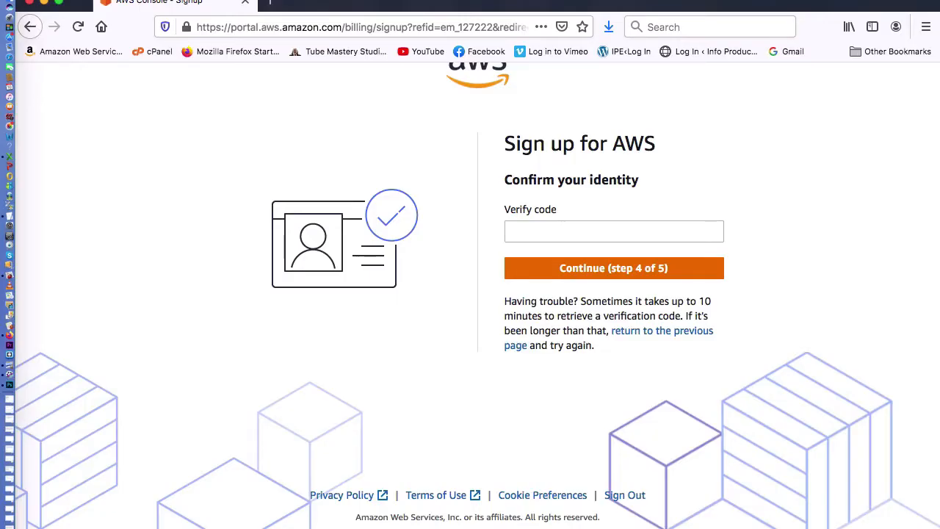
Step: Enter the received verification code and keep Basic support - Free as the support plan
left_click(590, 238)
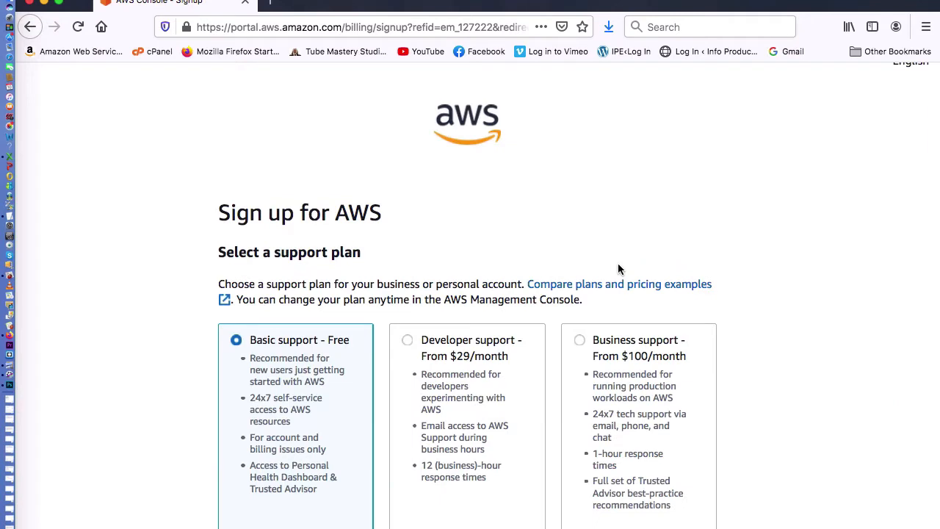
scroll(618, 269, "down", 3)
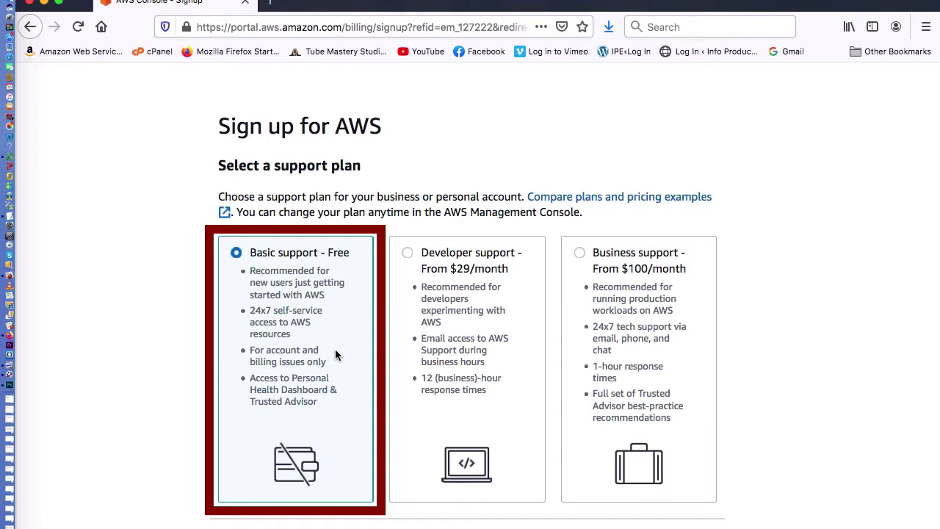
scroll(335, 354, "down", 5)
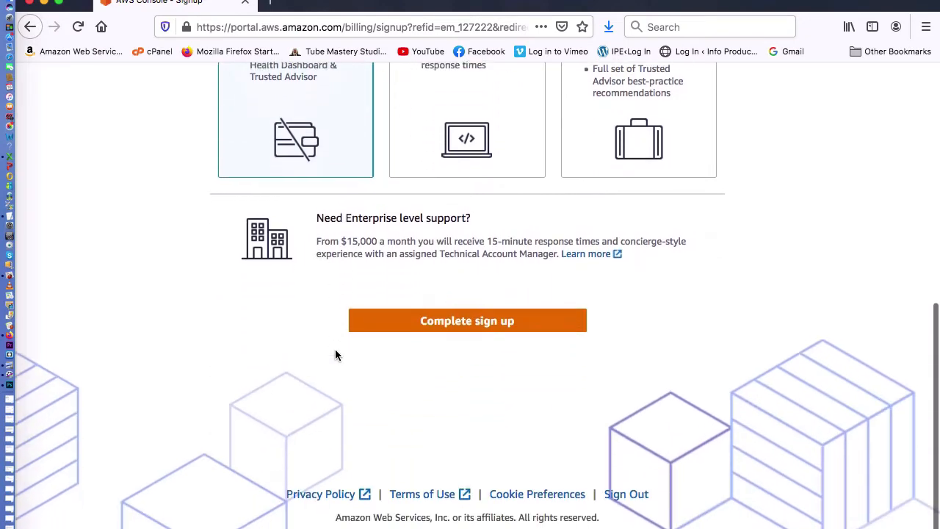
scroll(335, 354, "up", 4)
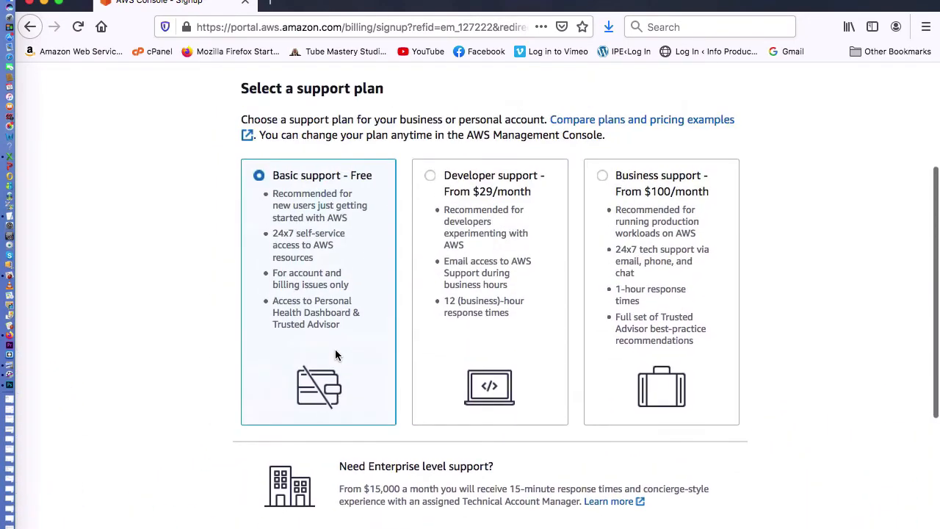
scroll(335, 355, "down", 1)
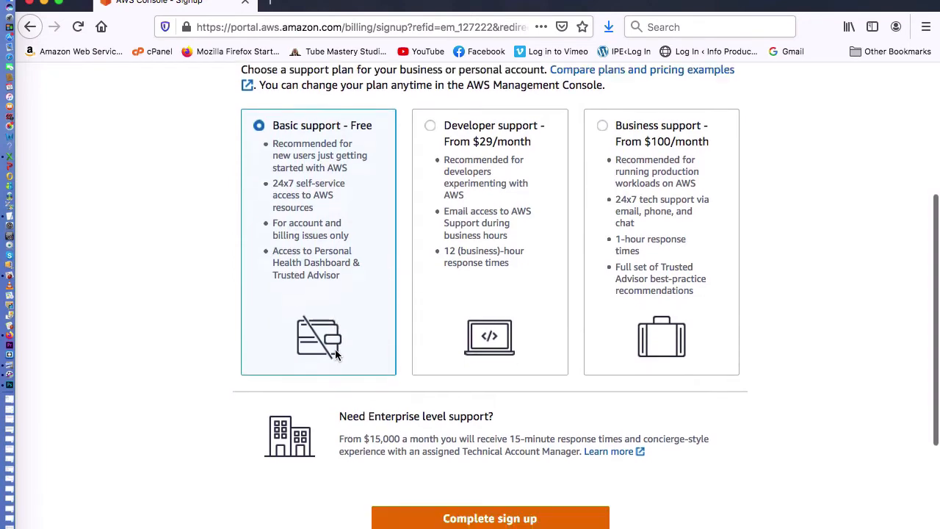
scroll(334, 354, "up", 4)
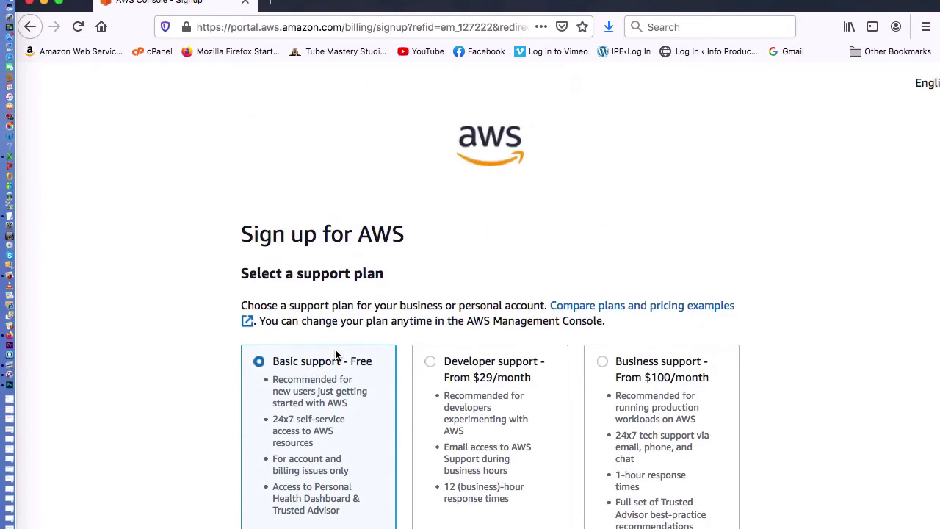
scroll(335, 355, "down", 2)
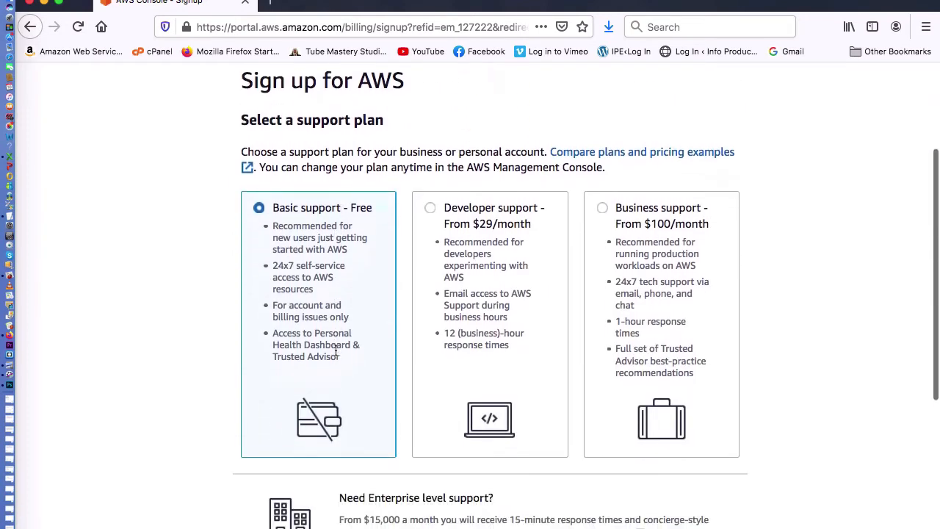
scroll(336, 350, "down", 2)
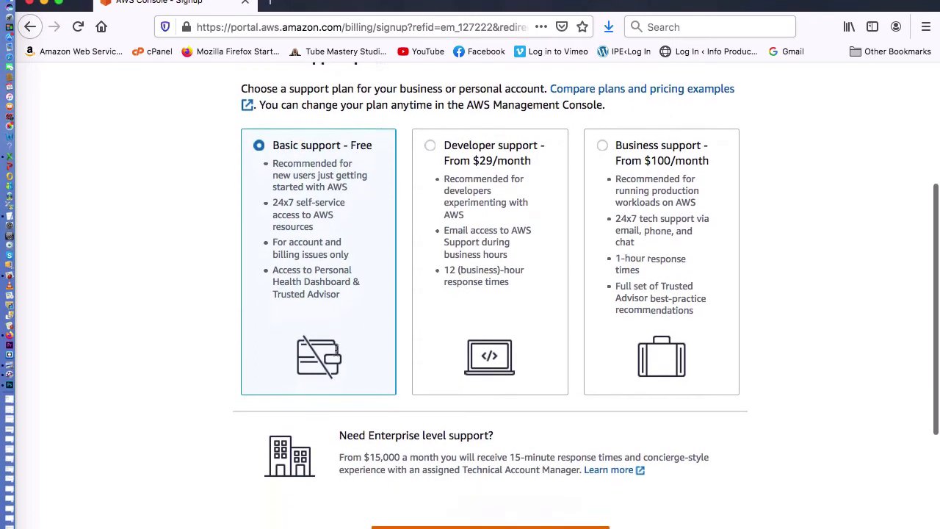
scroll(336, 351, "down", 1)
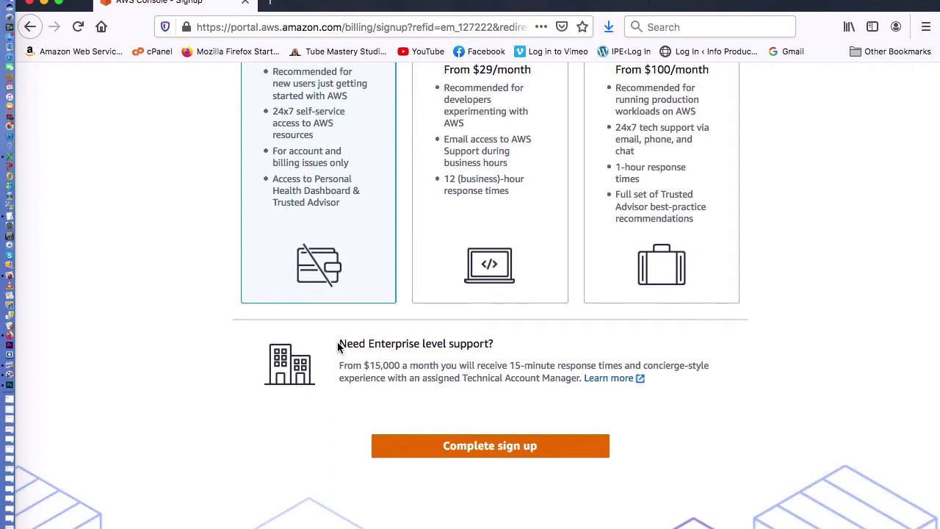
scroll(338, 346, "down", 1)
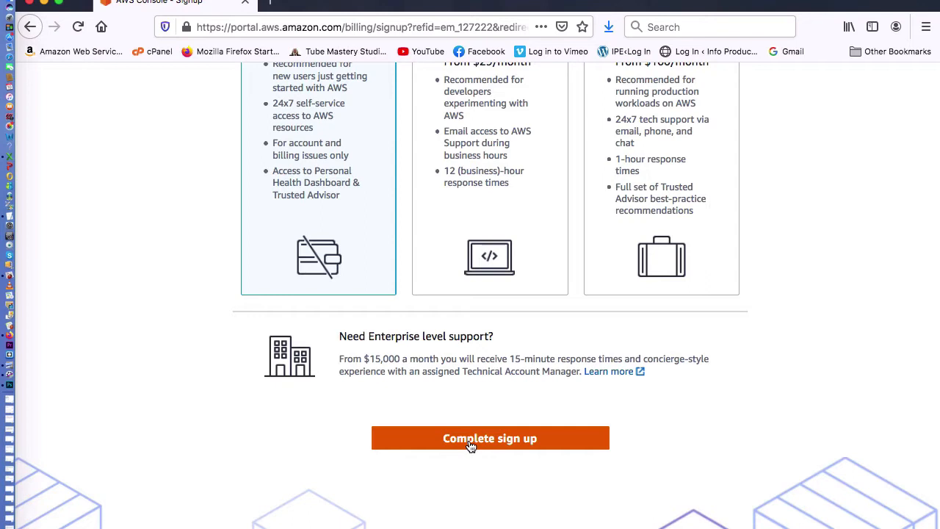
Step: Complete the signup on the free Basic plan and review the Congratulations page
left_click(470, 439)
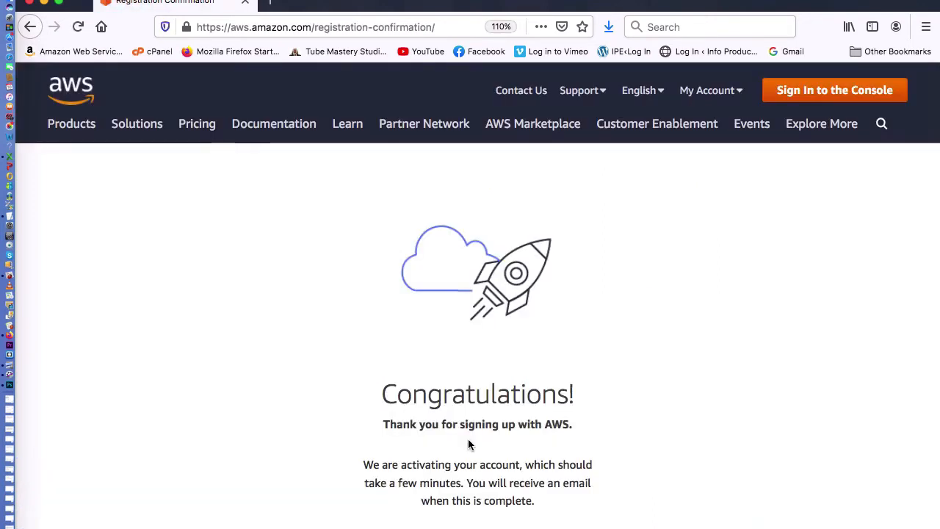
scroll(468, 438, "down", 2)
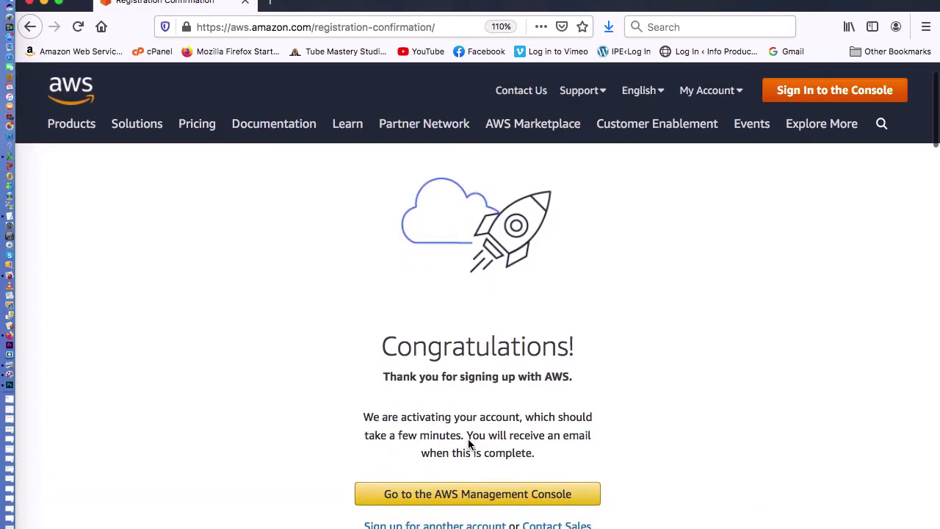
scroll(468, 438, "down", 2)
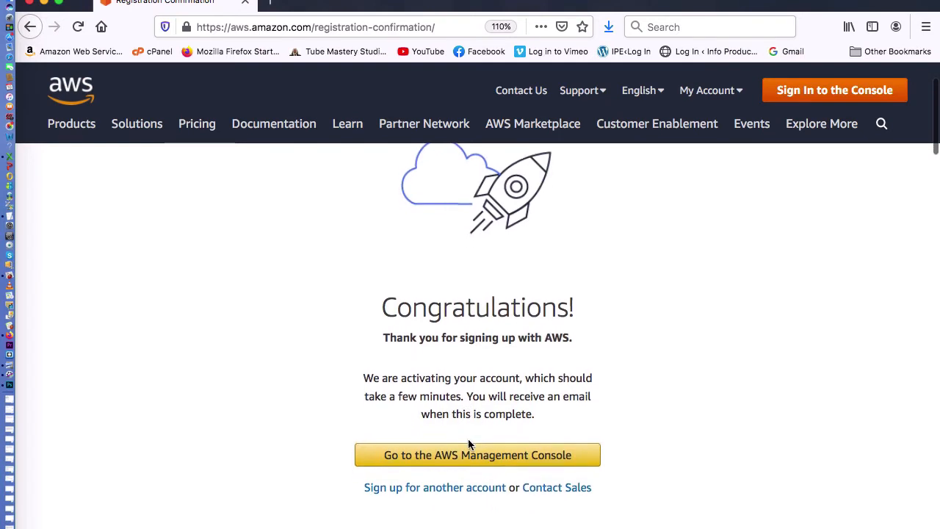
scroll(468, 439, "down", 4)
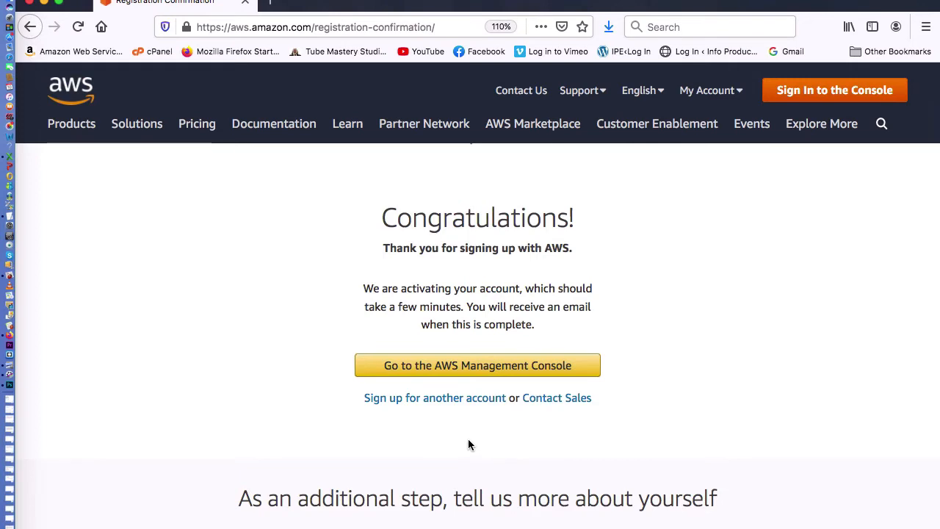
scroll(468, 445, "down", 2)
scroll(469, 445, "down", 5)
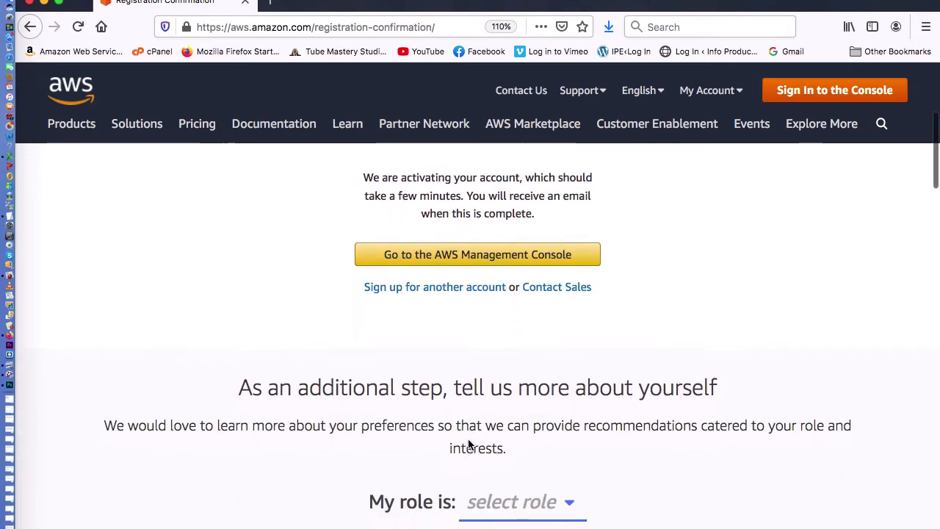
Step: Choose Entrepreneur as the role and Storage as the area of interest
scroll(468, 439, "down", 3)
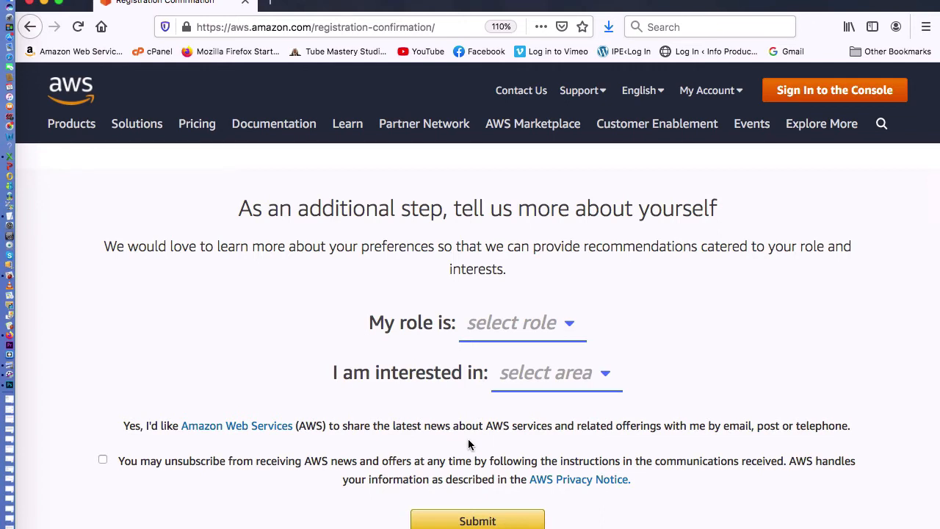
left_click(572, 323)
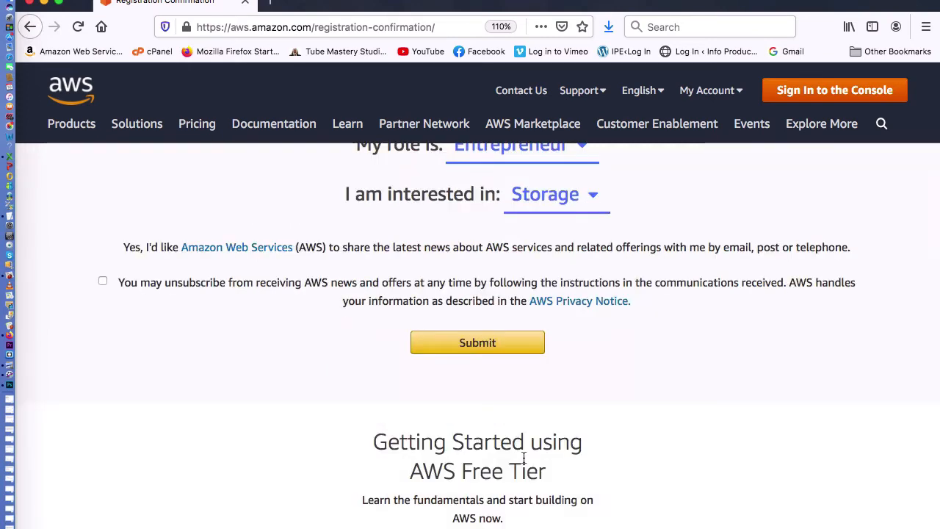
scroll(523, 457, "up", 2)
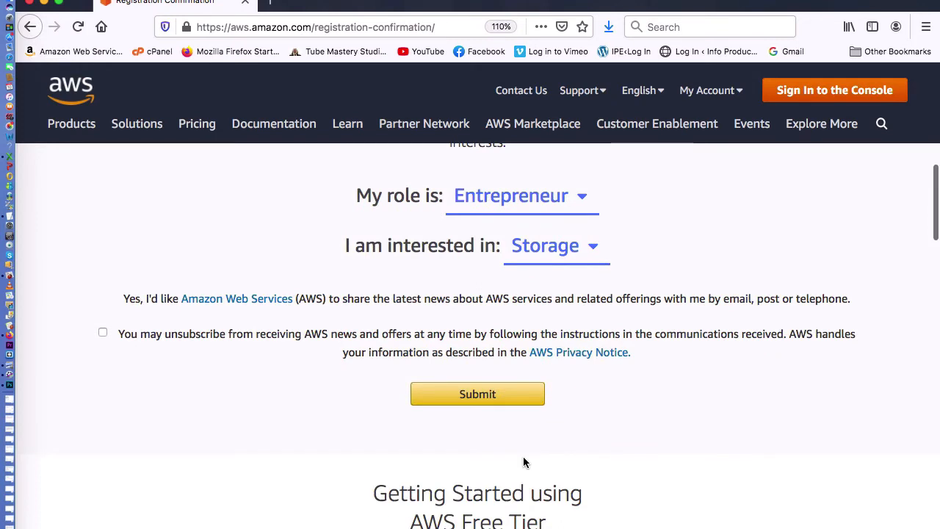
scroll(524, 457, "down", 1)
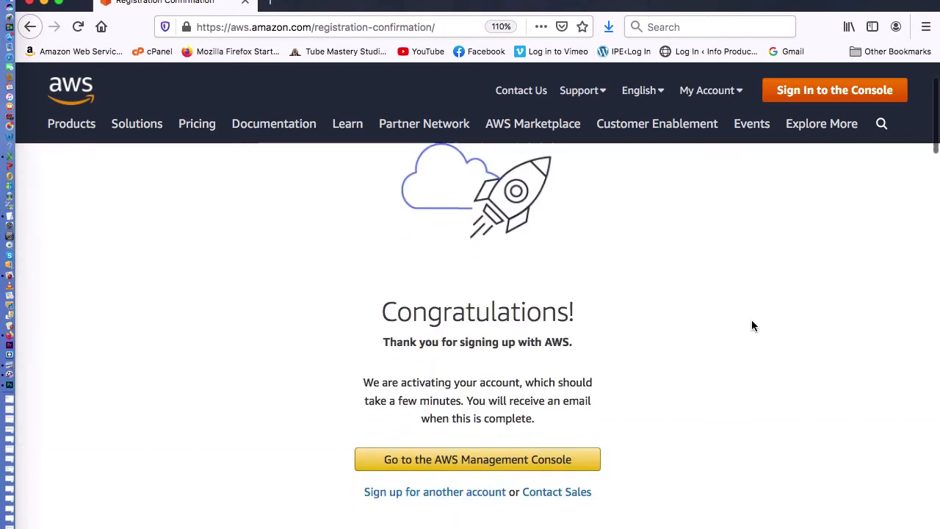
scroll(751, 326, "down", 1)
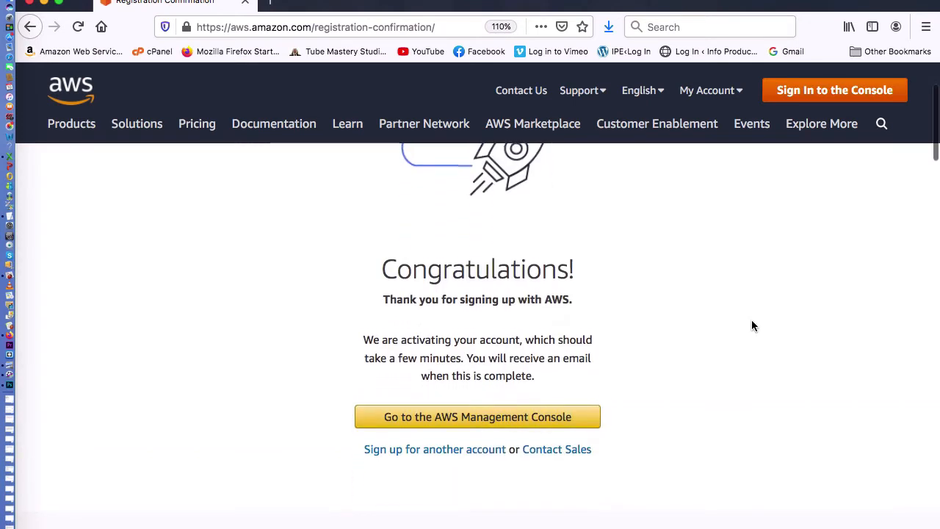
Step: Sign in to the console as the root user to reach the Management Console home
scroll(752, 325, "up", 3)
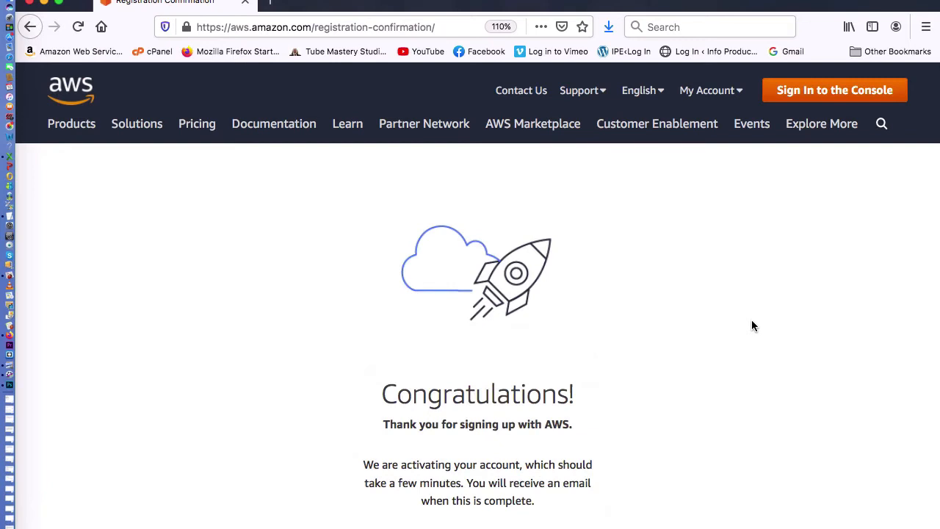
left_click(810, 91)
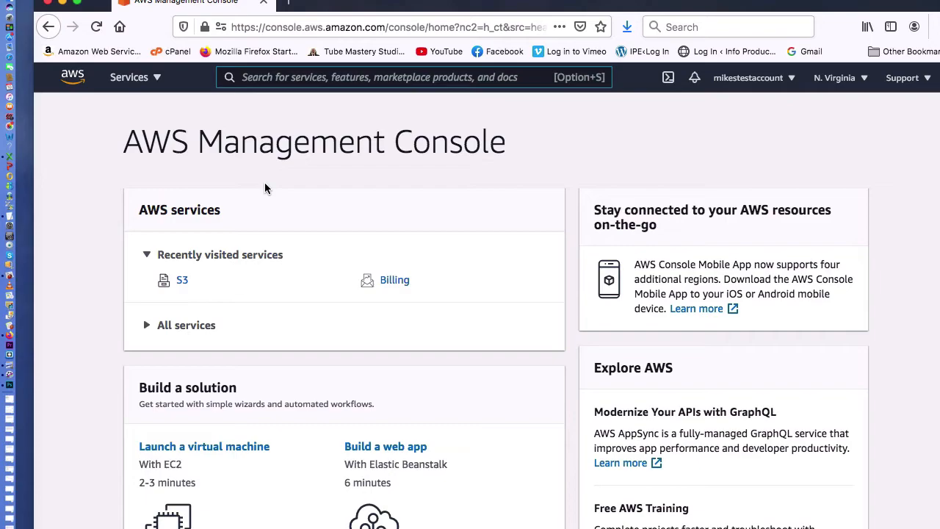
Step: Go to S3 from the Services menu's recently visited list and begin creating a bucket
left_click(156, 77)
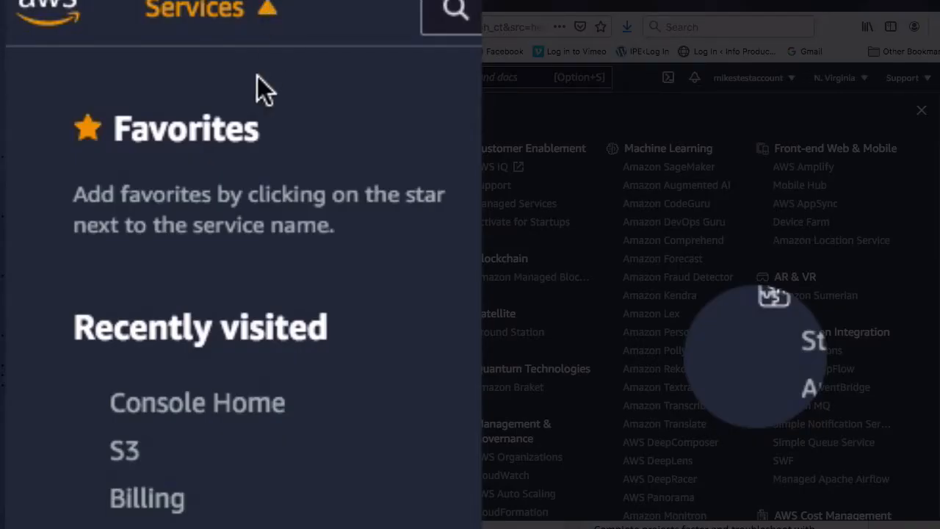
left_click(129, 459)
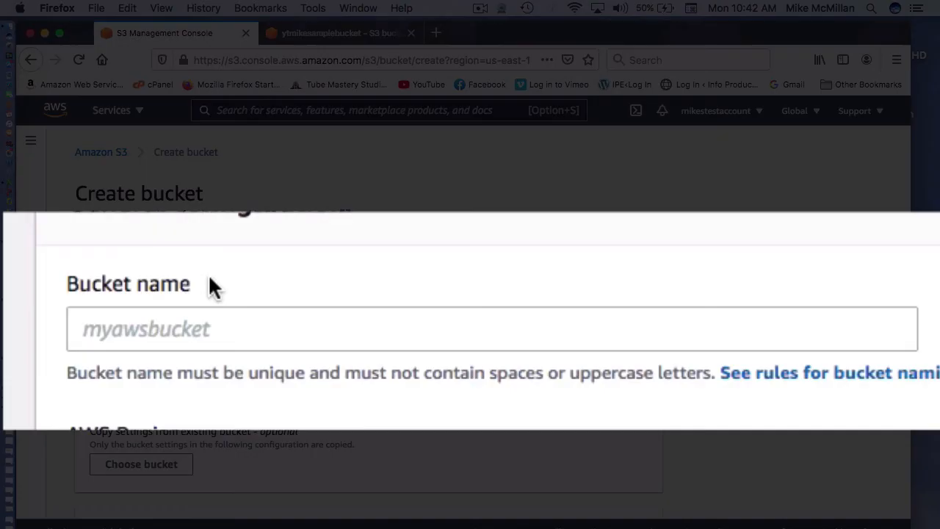
Step: Name the bucket ytmikesamplebucket with region US East (N. Virginia) us-east-1
left_click(228, 331)
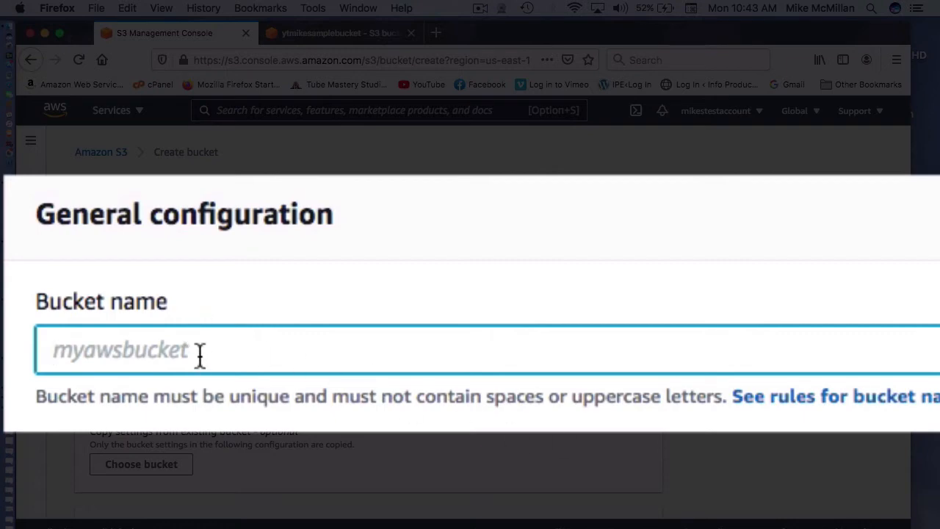
type("yt")
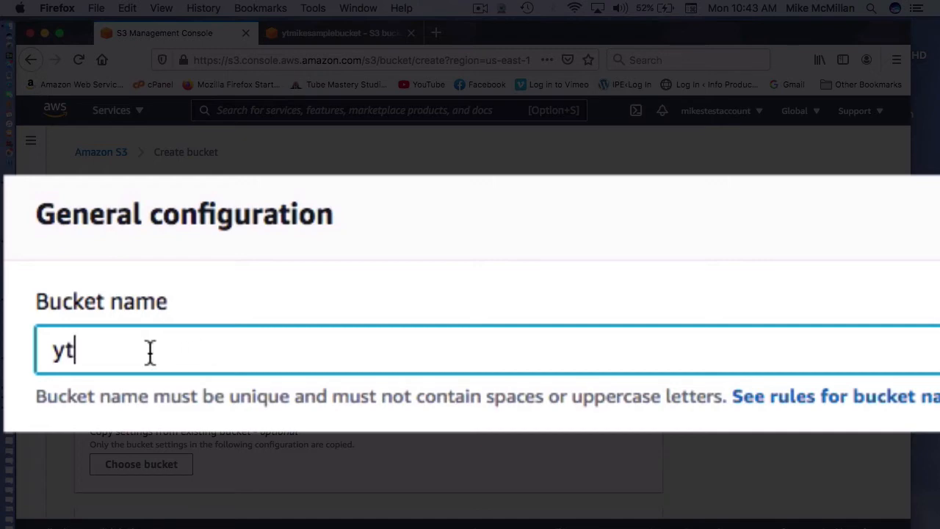
type("mike")
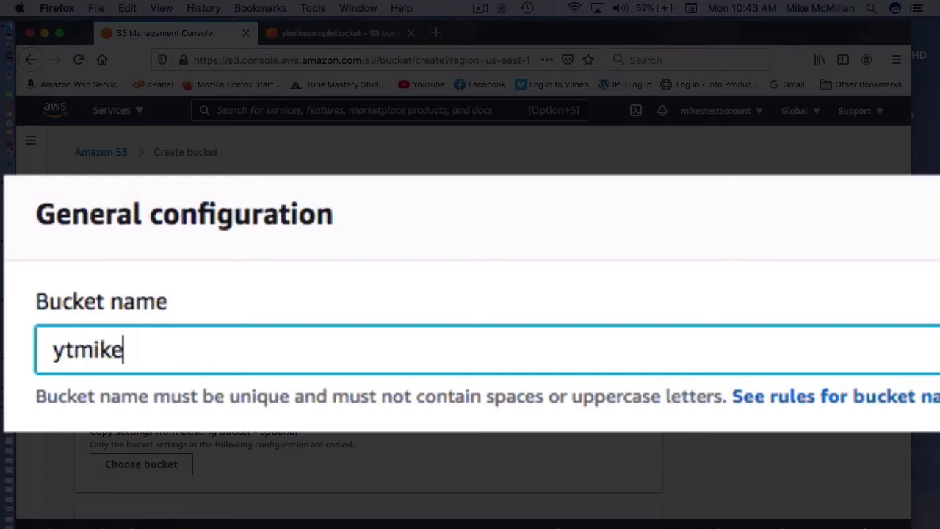
type("sampl")
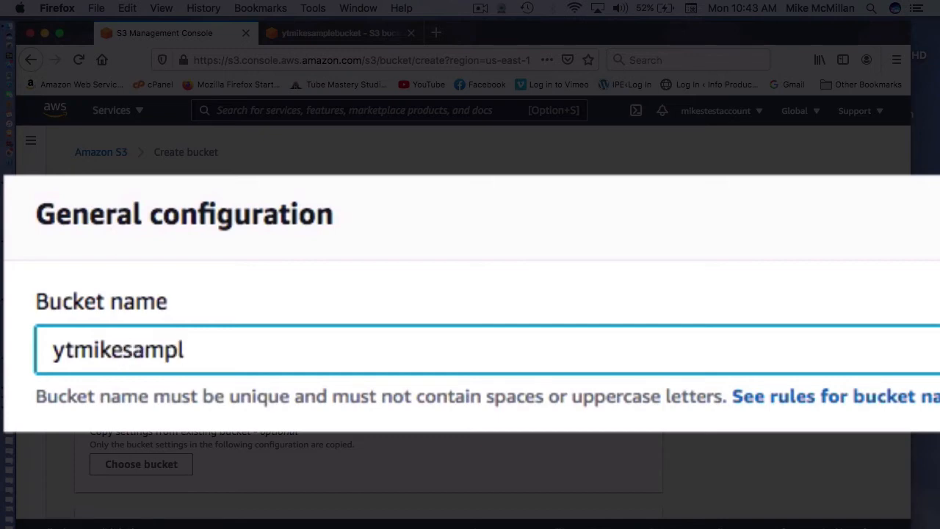
type("ebucket")
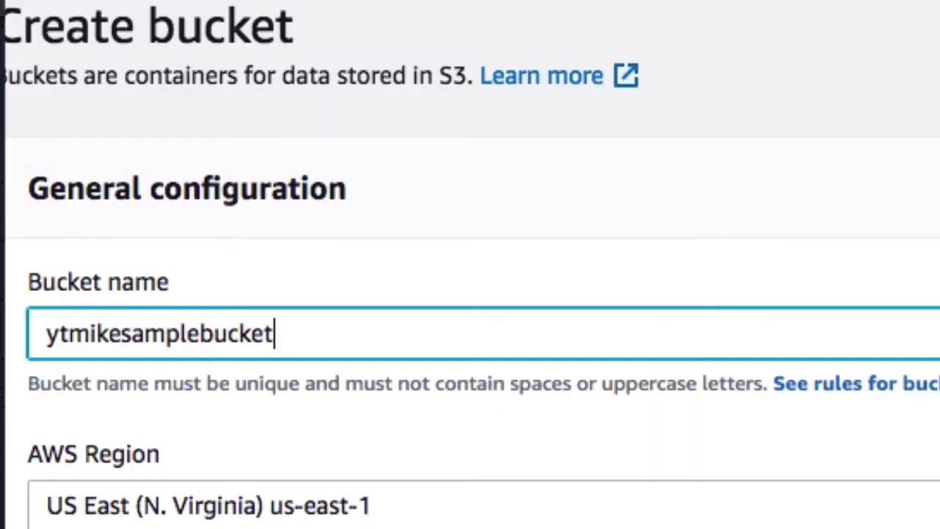
left_click(490, 397)
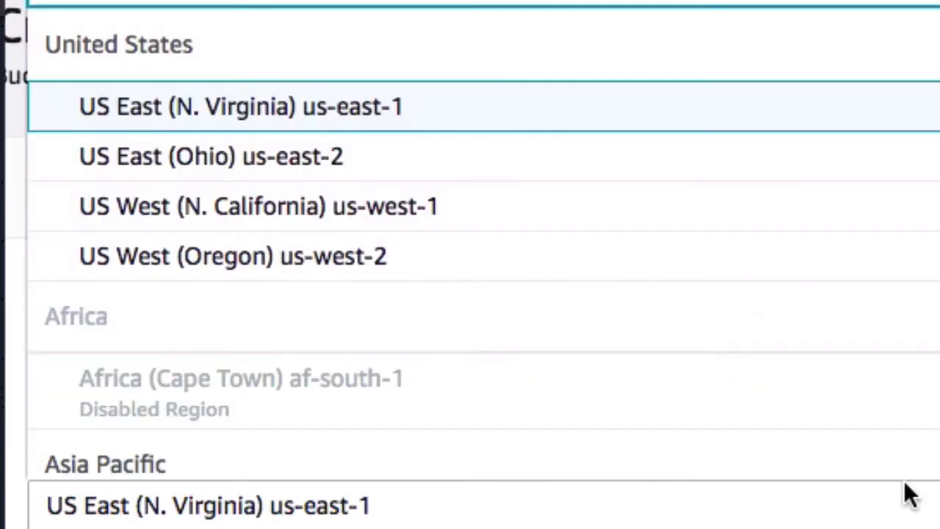
scroll(784, 206, "down", 5)
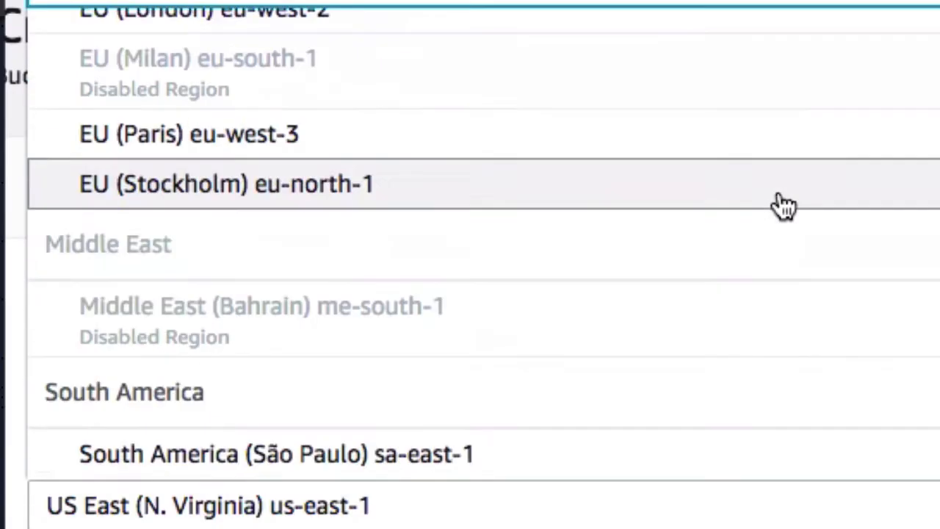
scroll(783, 204, "up", 5)
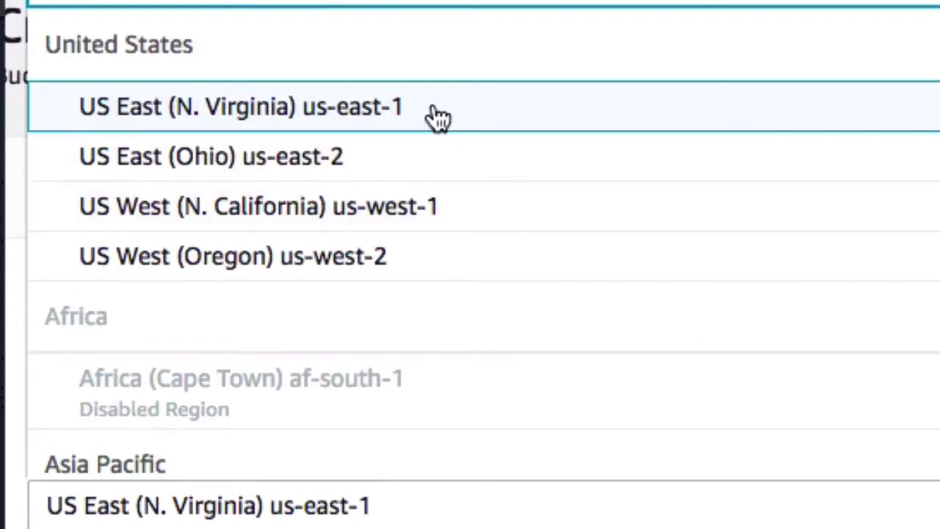
left_click(432, 110)
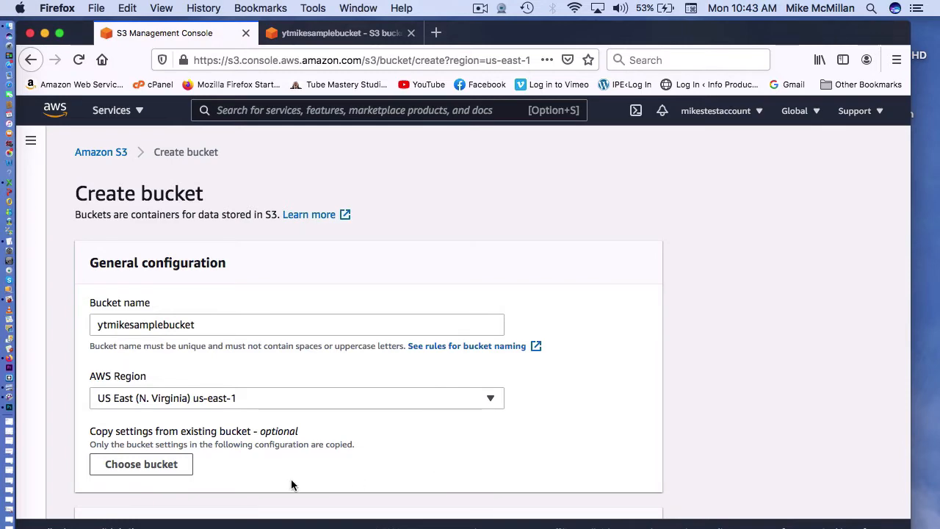
Step: Turn off Block all public access and acknowledge the public-exposure warning
scroll(204, 472, "down", 5)
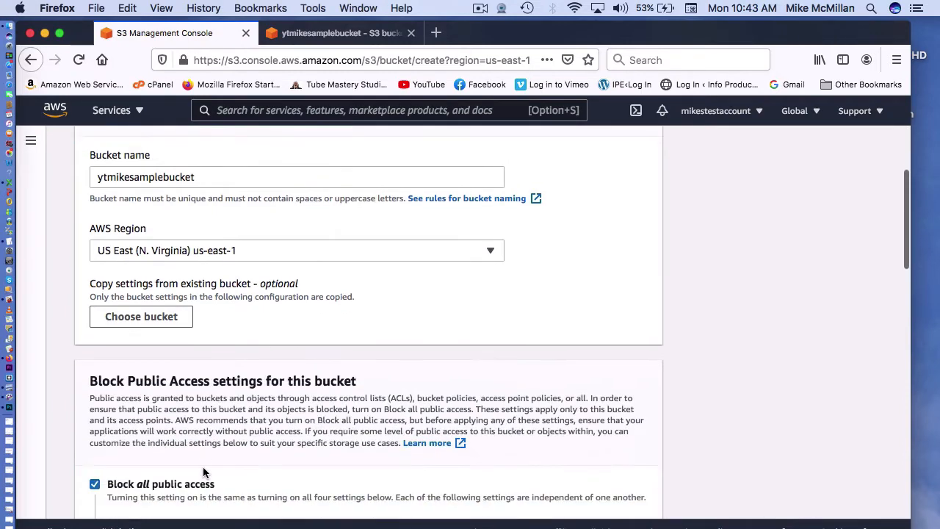
scroll(203, 469, "down", 2)
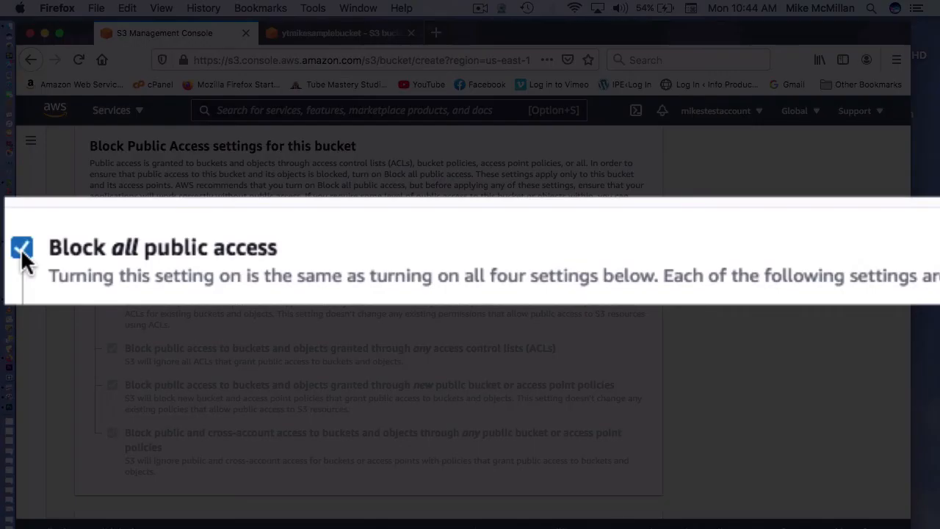
left_click(93, 248)
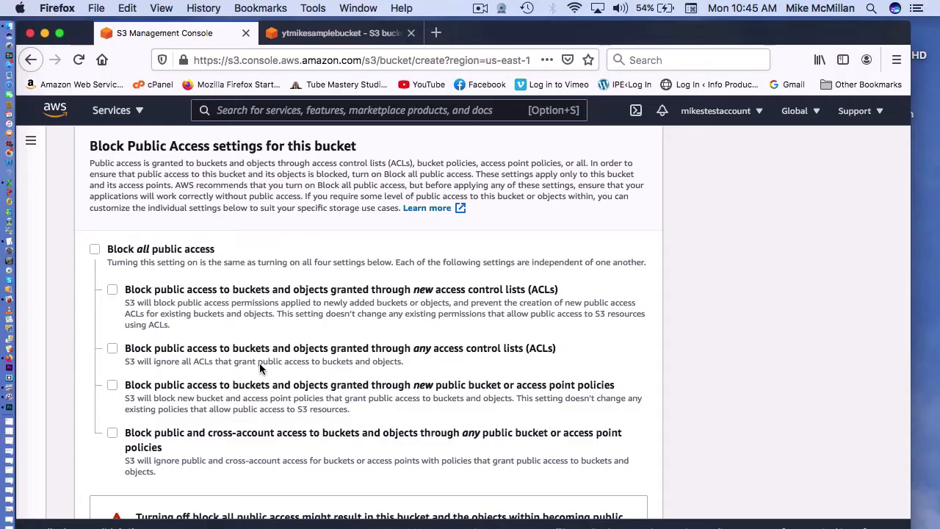
scroll(260, 369, "down", 3)
scroll(260, 369, "down", 4)
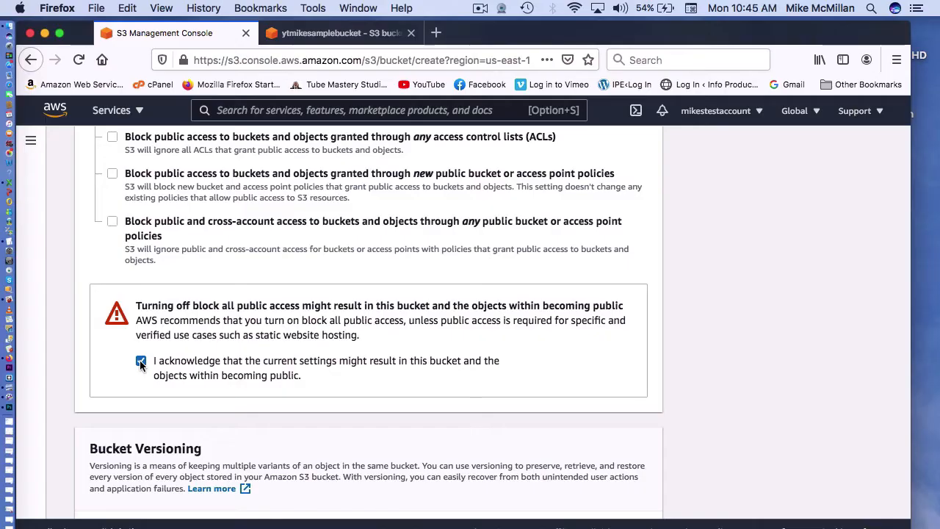
scroll(140, 360, "down", 10)
scroll(140, 366, "down", 2)
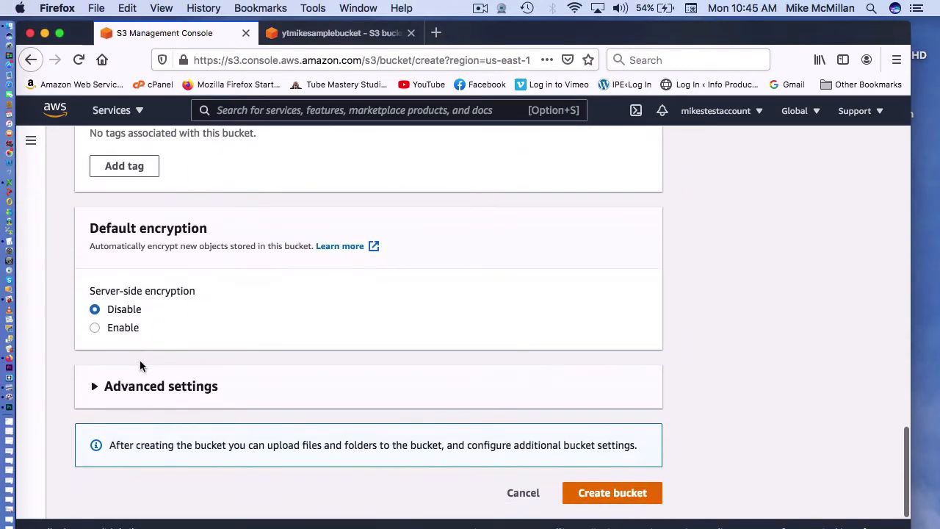
Step: Create the ytmikesamplebucket bucket and open it to see its empty Objects list
left_click(618, 494)
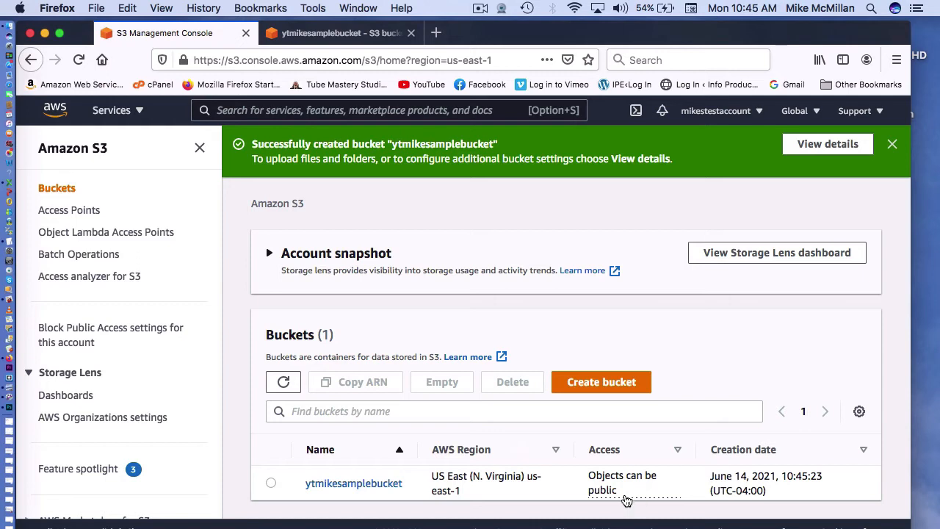
left_click(345, 484)
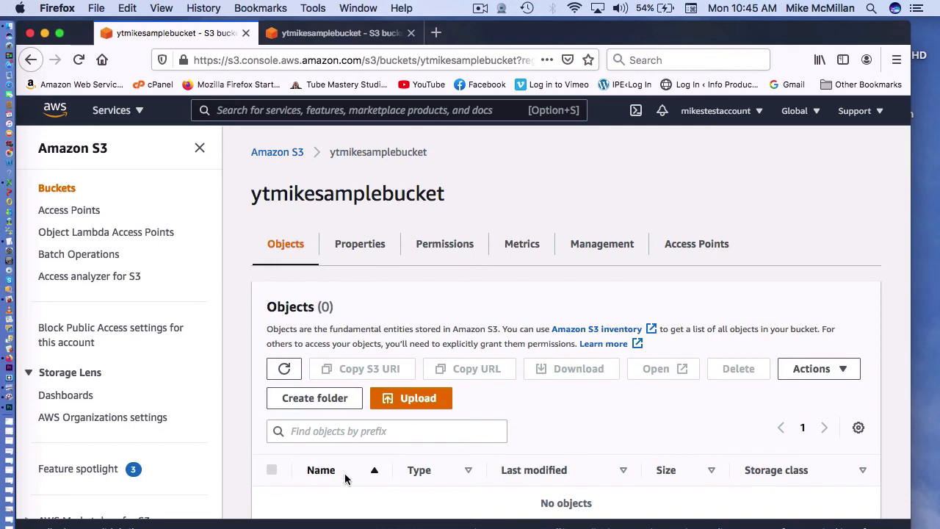
scroll(346, 479, "down", 1)
scroll(345, 479, "up", 1)
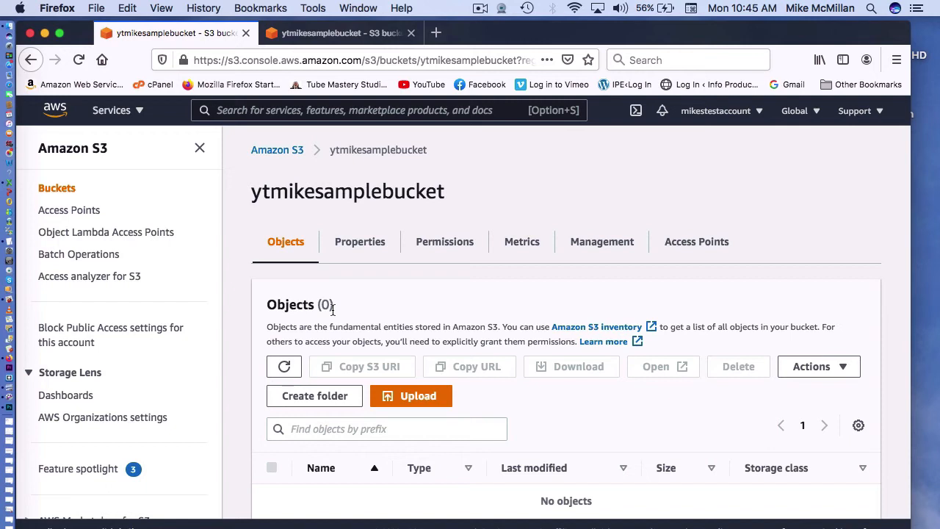
left_click_drag(487, 31, 562, 39)
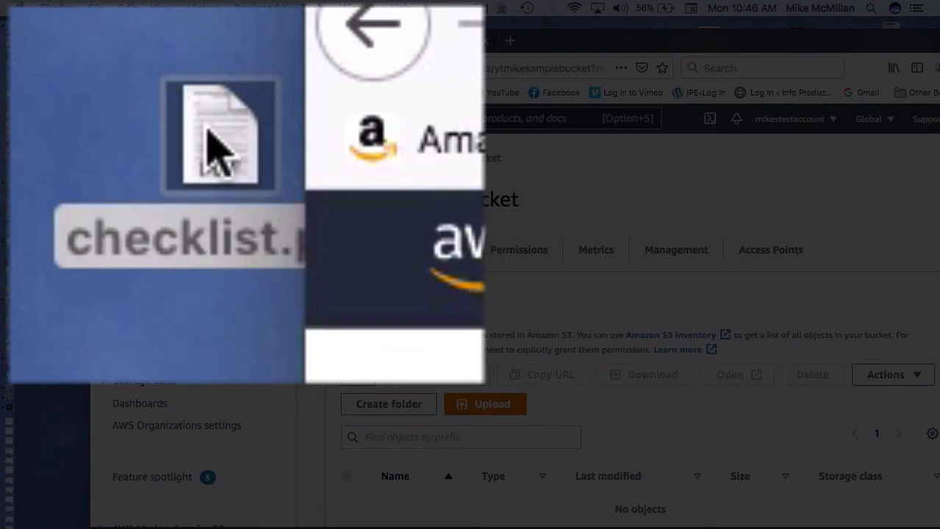
double_click(208, 130)
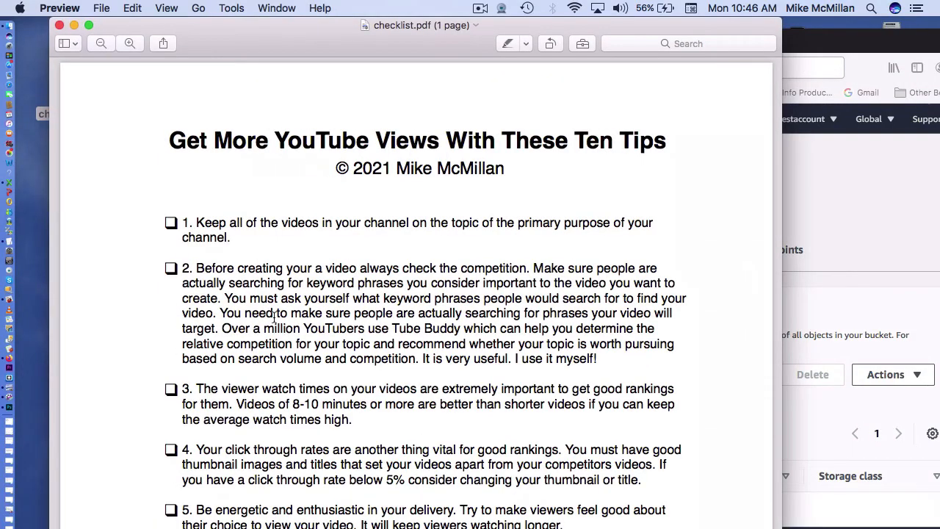
scroll(274, 317, "down", 10)
scroll(273, 317, "up", 1)
scroll(273, 317, "up", 10)
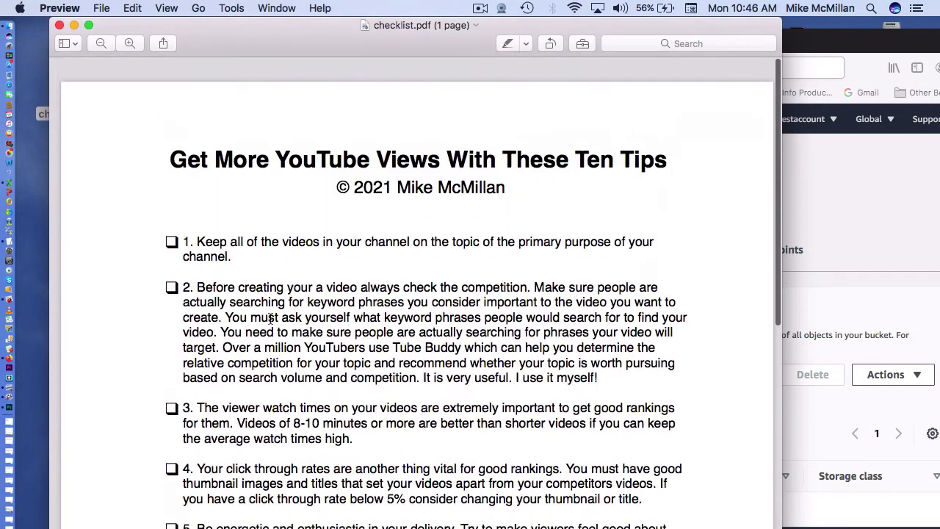
left_click(60, 26)
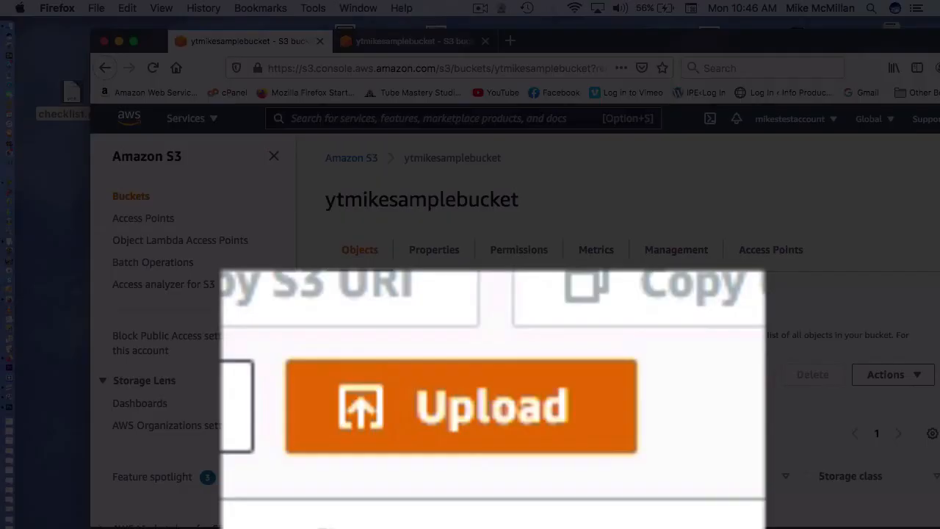
Step: Upload checklist.pdf (30.6 KB) into ytmikesamplebucket and confirm the upload succeeded
left_click(506, 406)
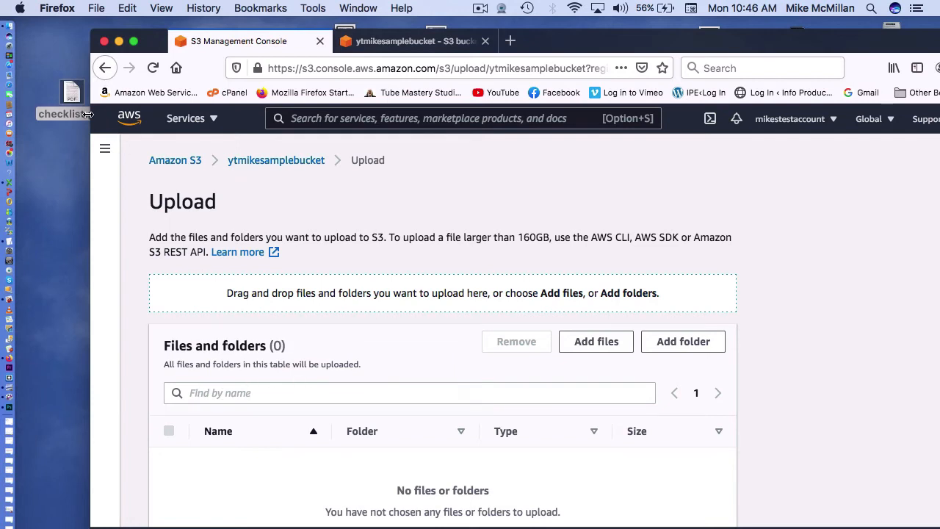
mouse_move(76, 101)
left_mouse_down()
mouse_move(70, 213)
mouse_move(240, 290)
mouse_move(450, 317)
left_mouse_up()
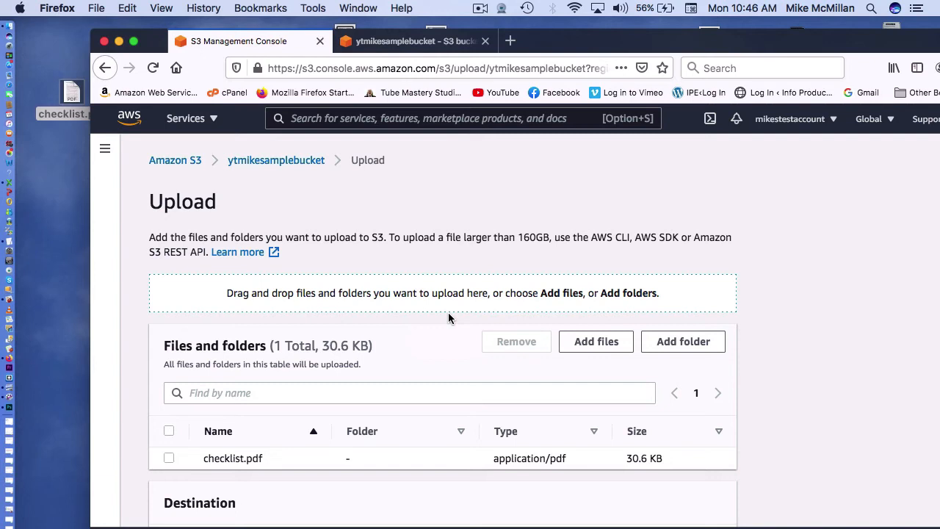
scroll(450, 317, "down", 3)
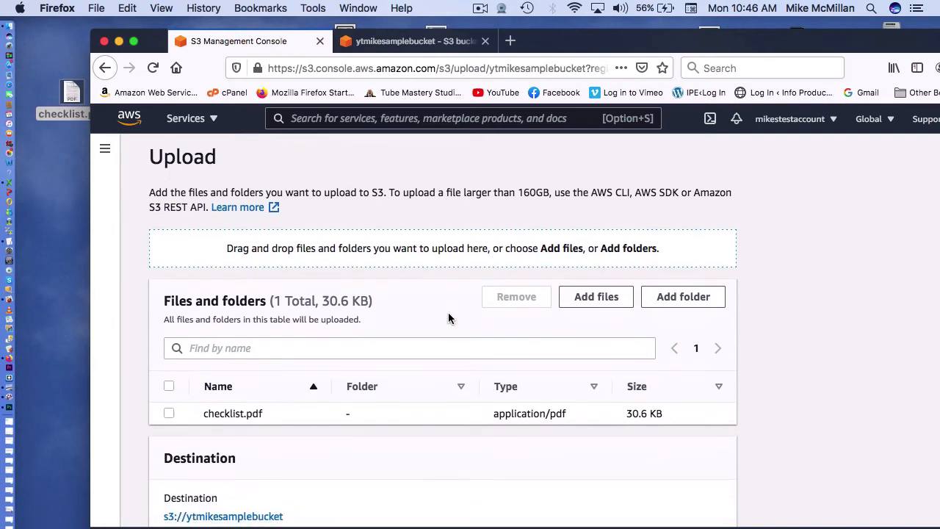
scroll(449, 318, "down", 4)
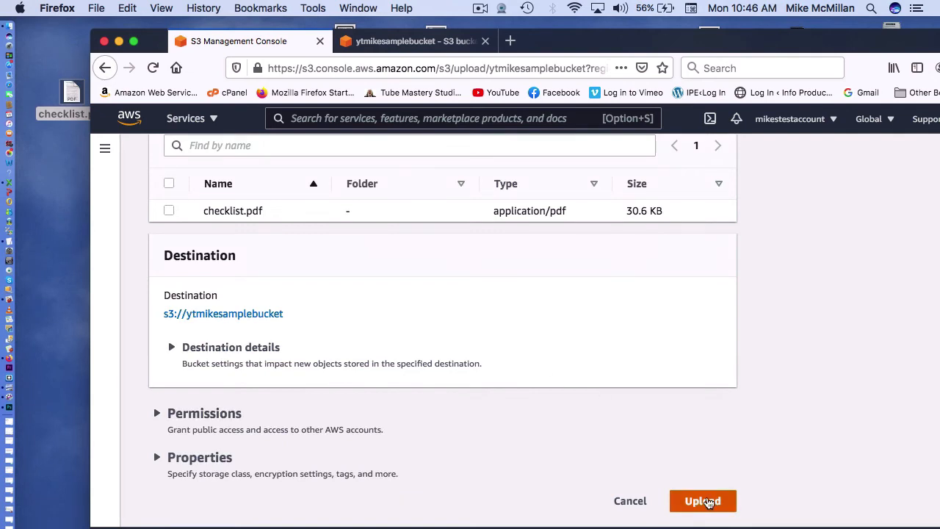
left_click(707, 502)
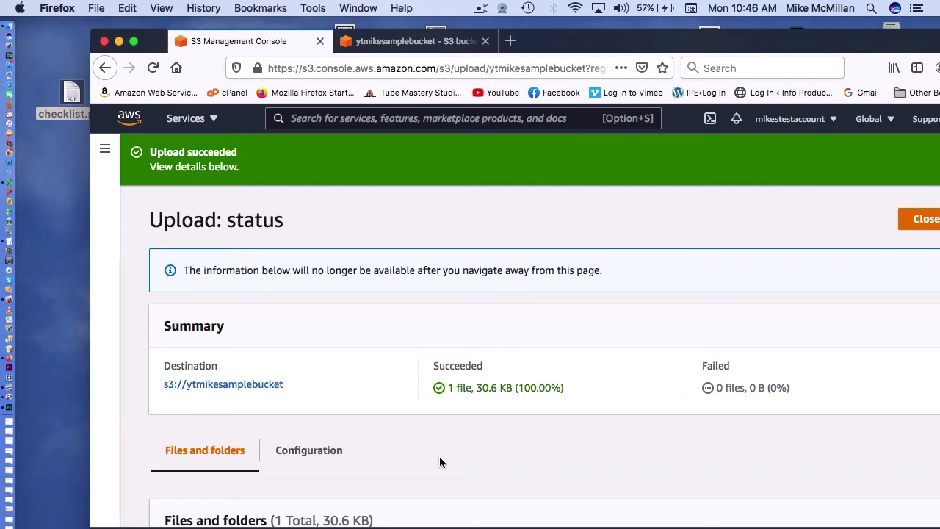
scroll(441, 462, "down", 4)
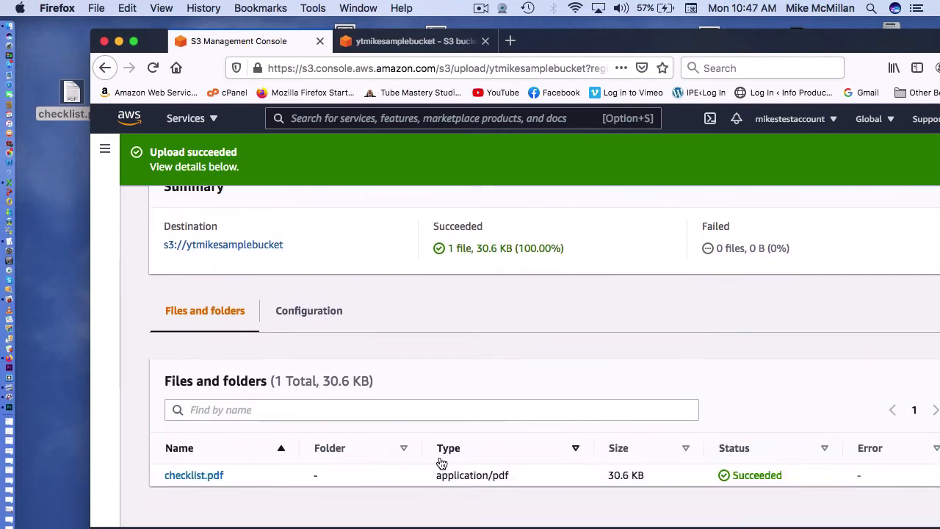
Step: Open the uploaded checklist.pdf's overview page and copy its Object URL
left_click(203, 476)
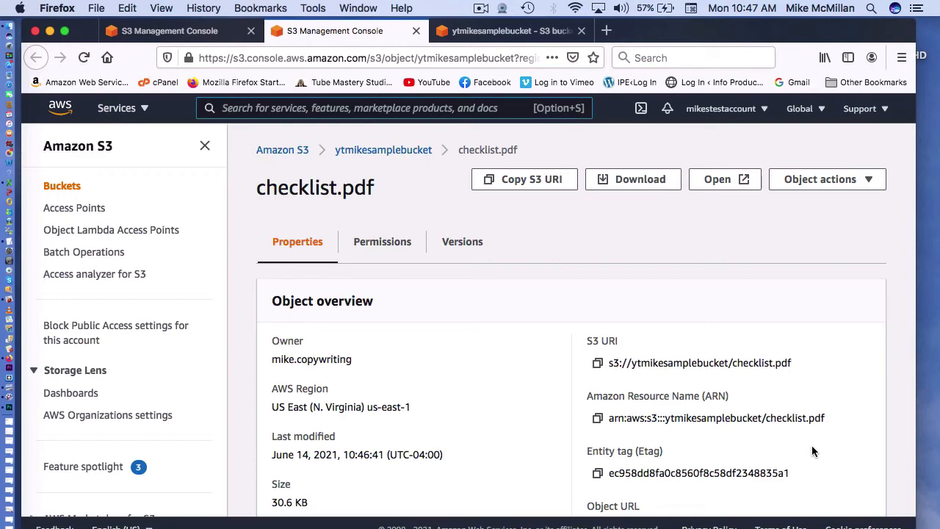
scroll(812, 451, "down", 5)
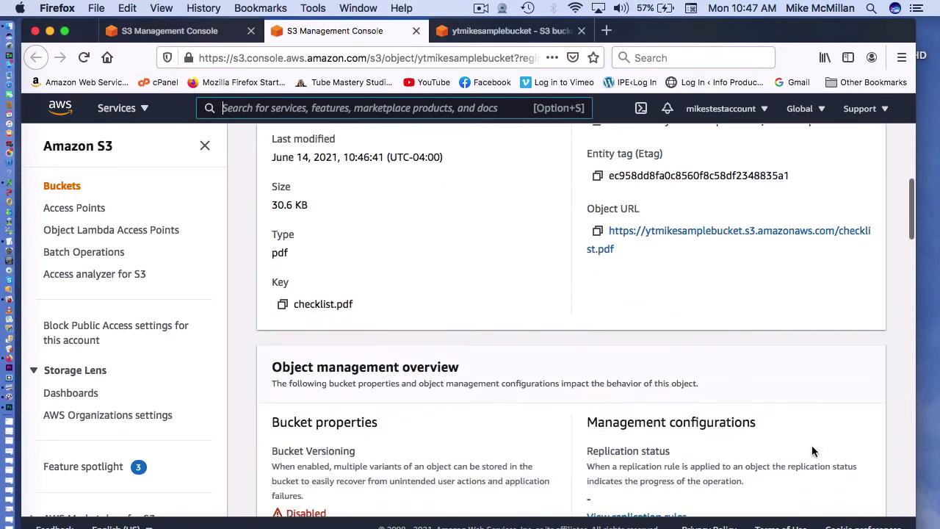
key("alt+s")
left_click(598, 232)
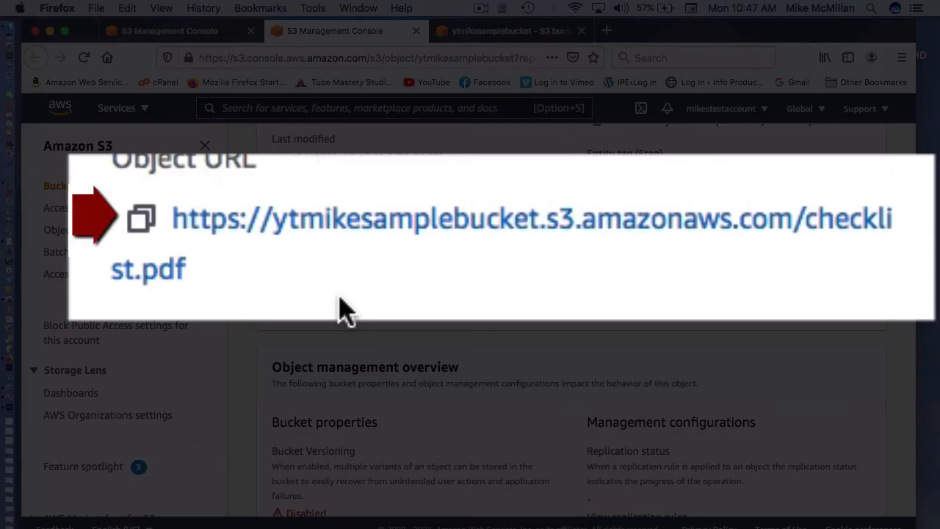
scroll(669, 263, "up", 5)
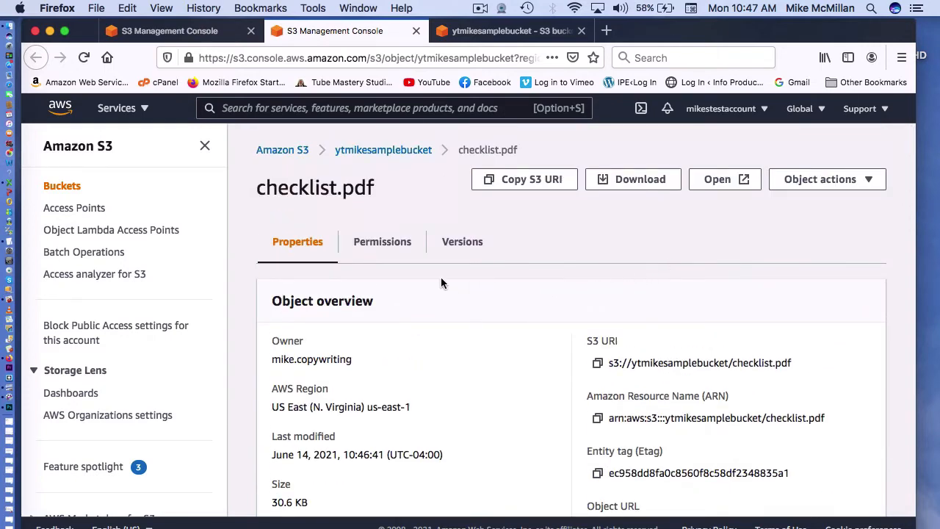
Step: Go to checklist.pdf's Permissions and start editing its access control list
left_click(397, 246)
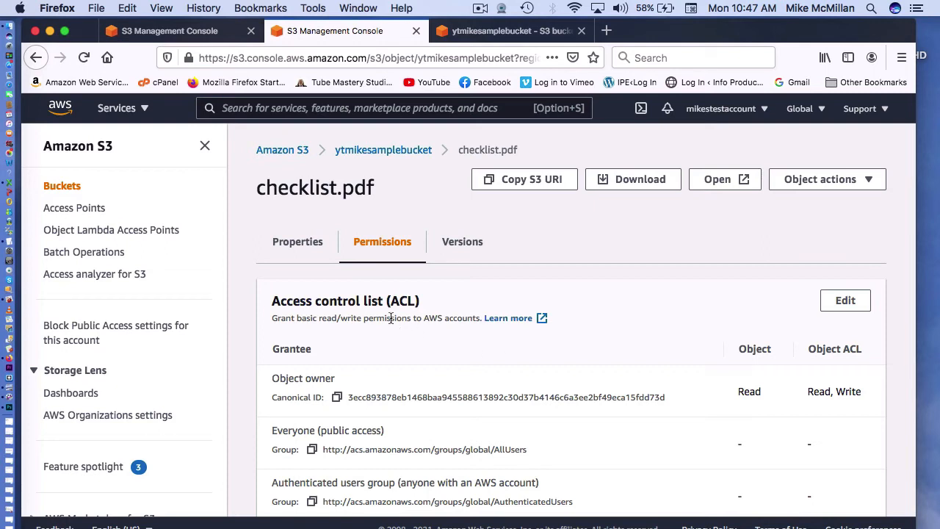
scroll(390, 316, "down", 2)
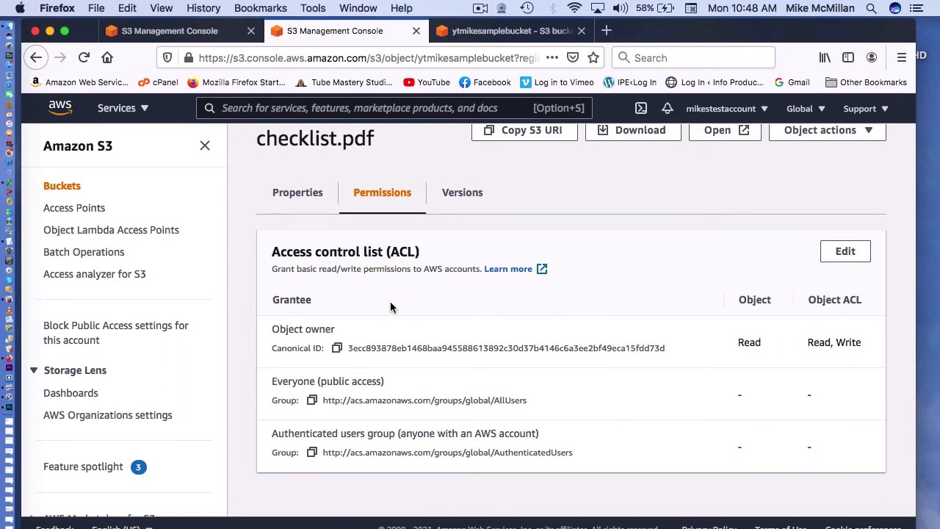
left_click(843, 253)
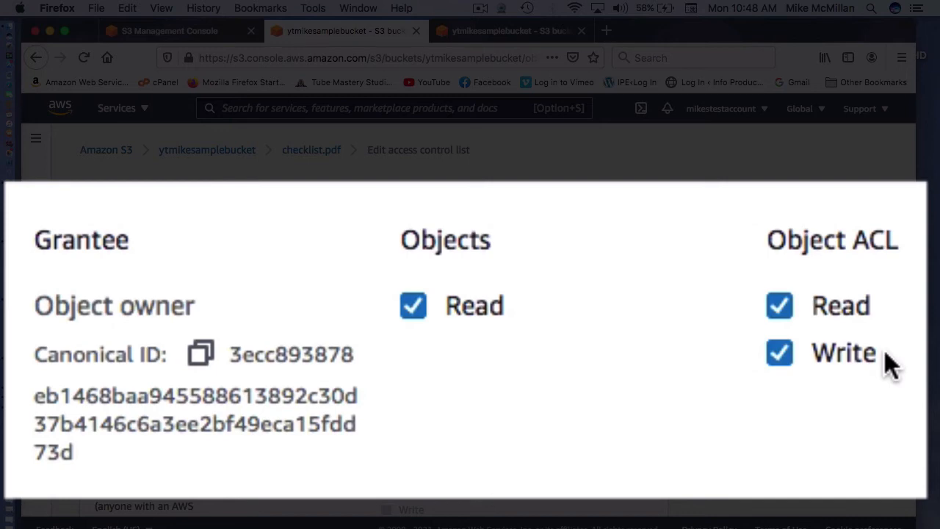
Step: Tick object Read for Everyone (public access) in checklist.pdf's ACL
scroll(470, 437, "down", 5)
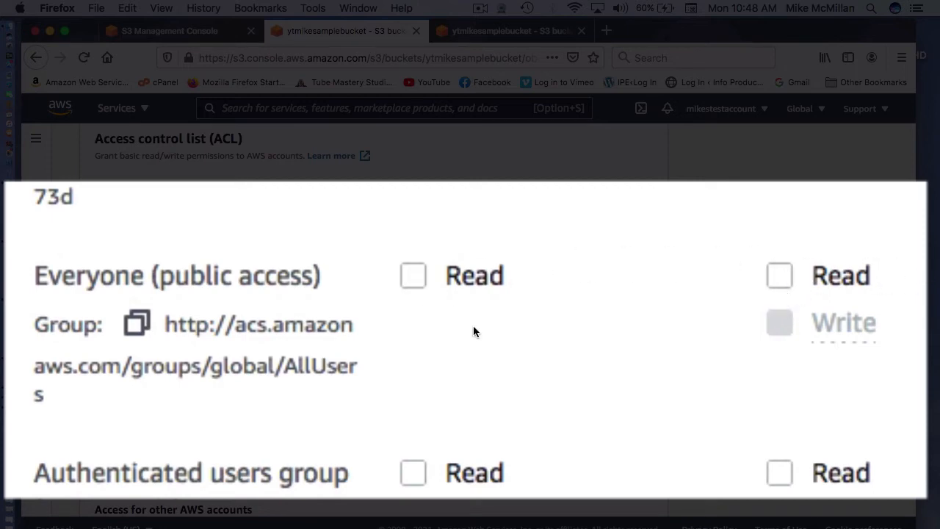
left_click(412, 276)
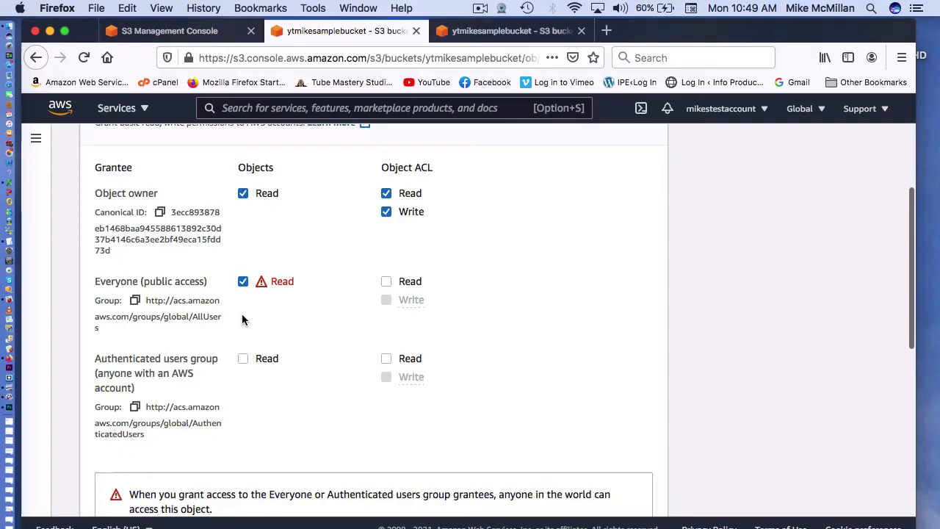
scroll(241, 317, "down", 2)
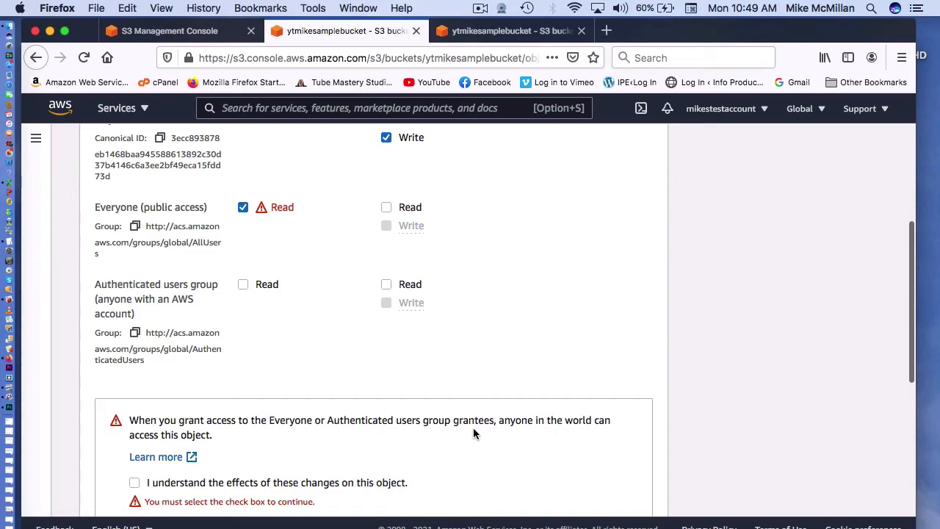
scroll(473, 430, "down", 2)
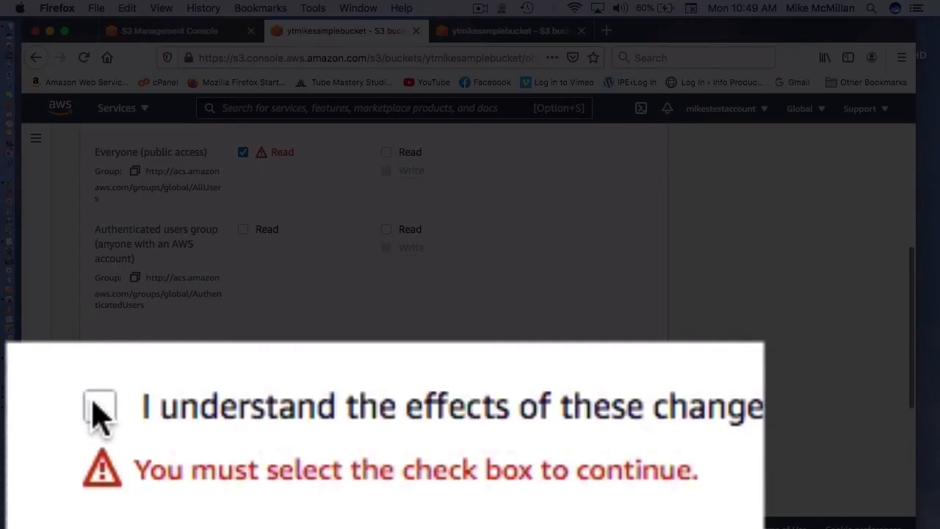
Step: Acknowledge the warning that this change makes checklist.pdf accessible to anyone
left_click(134, 428)
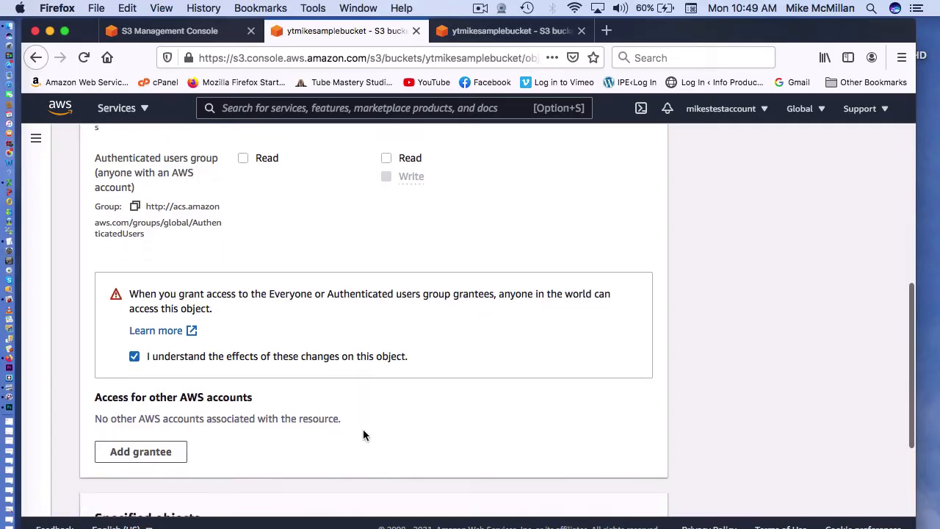
scroll(363, 435, "down", 3)
scroll(363, 435, "down", 3)
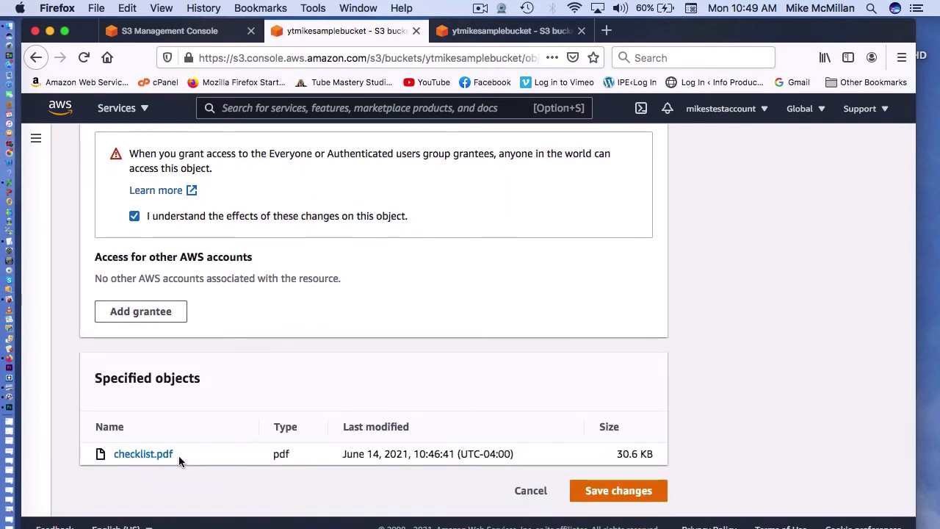
scroll(179, 455, "up", 10)
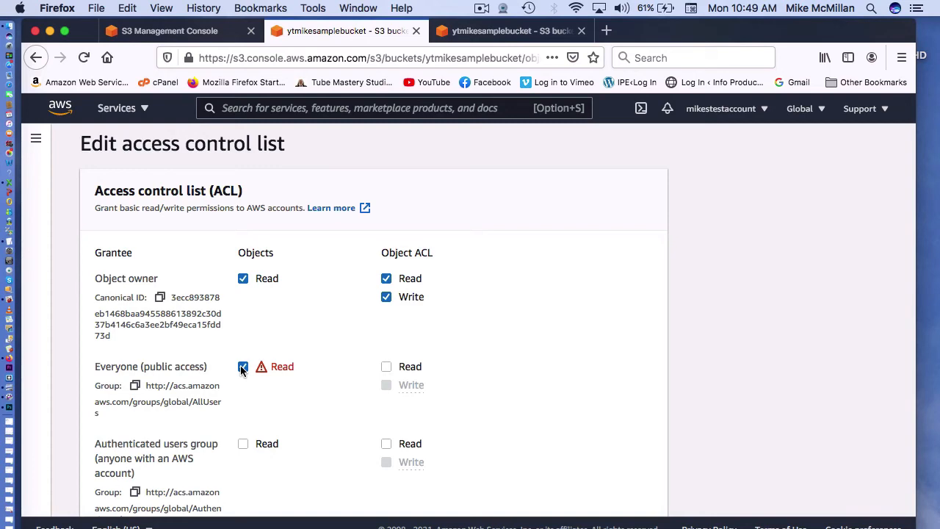
scroll(240, 370, "down", 1)
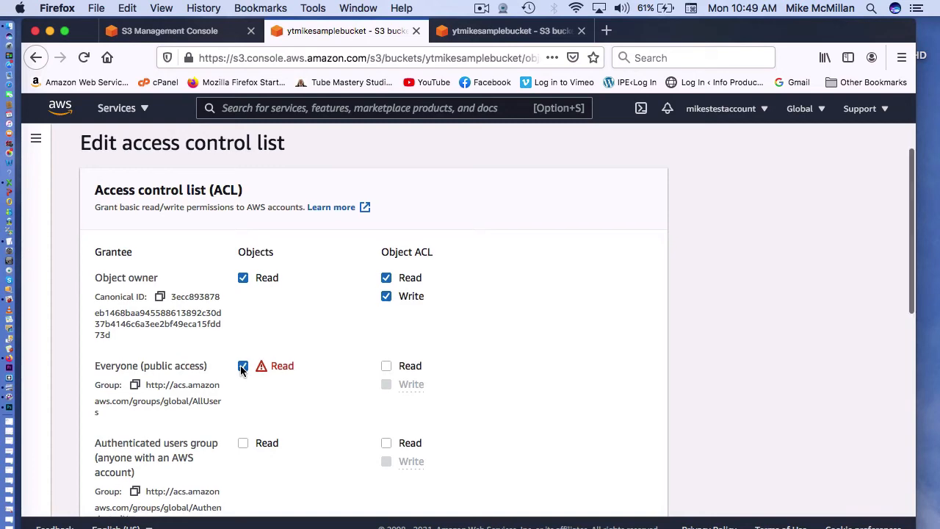
scroll(241, 370, "down", 10)
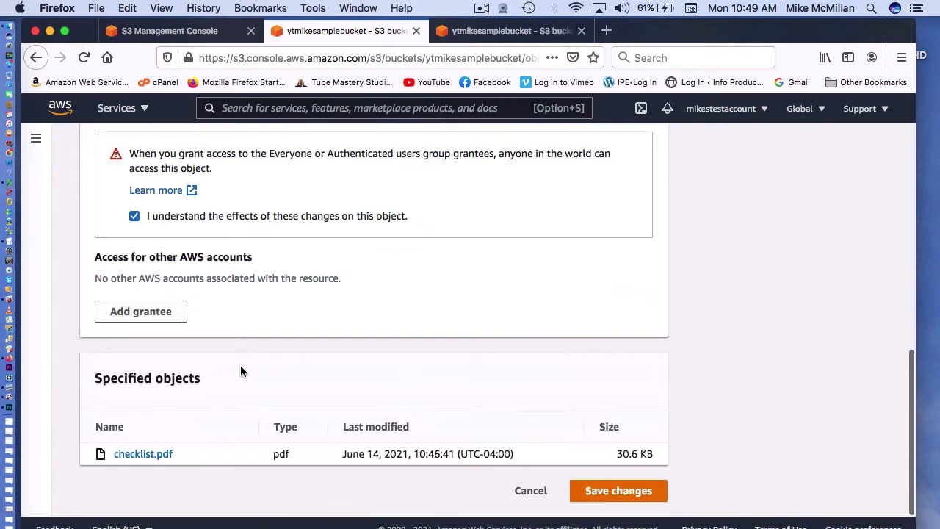
Step: Save the Everyone Read change to checklist.pdf's access control list
left_click(625, 497)
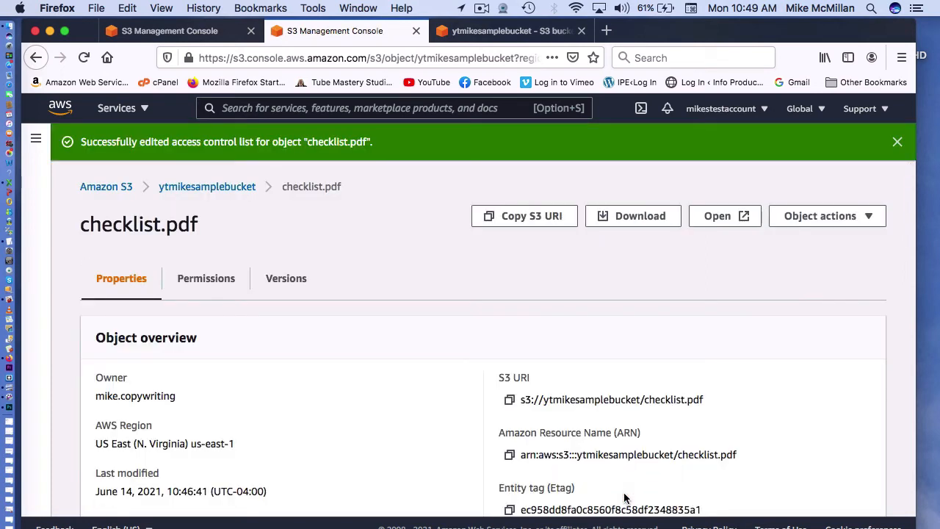
scroll(624, 497, "down", 5)
scroll(623, 497, "up", 1)
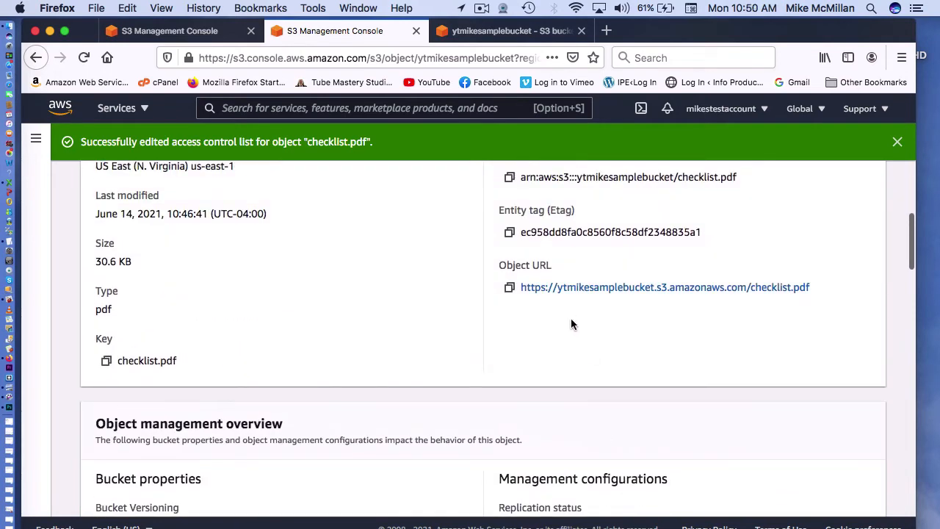
Step: Copy checklist.pdf's Object URL again from the object page
left_click(510, 287)
scroll(527, 336, "down", 5)
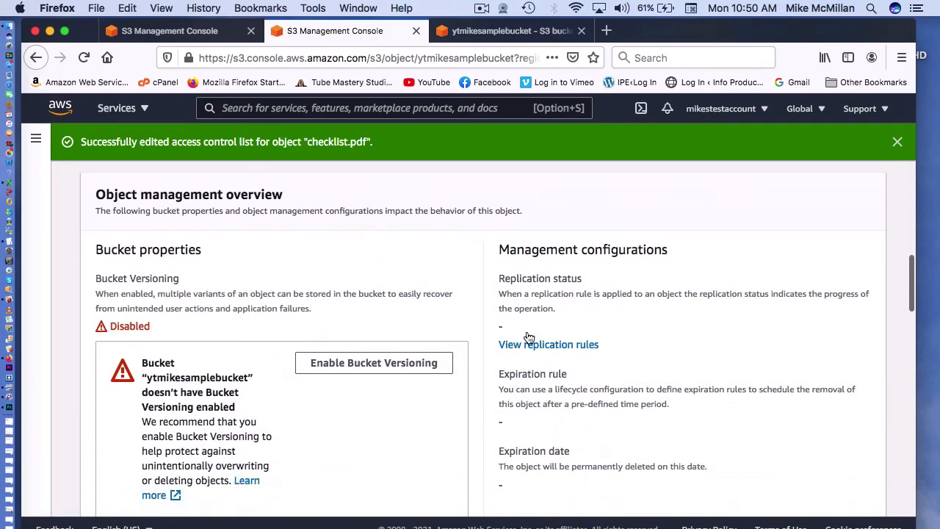
scroll(529, 336, "down", 10)
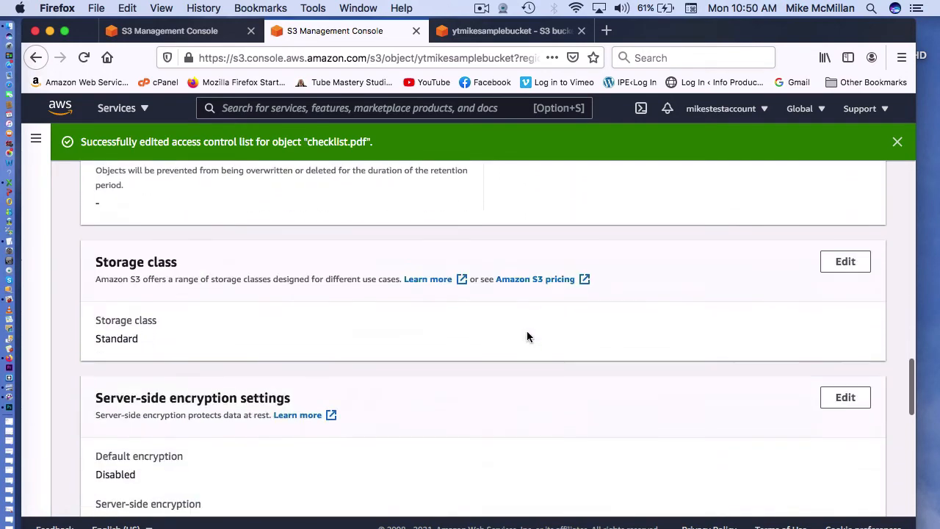
scroll(527, 336, "down", 8)
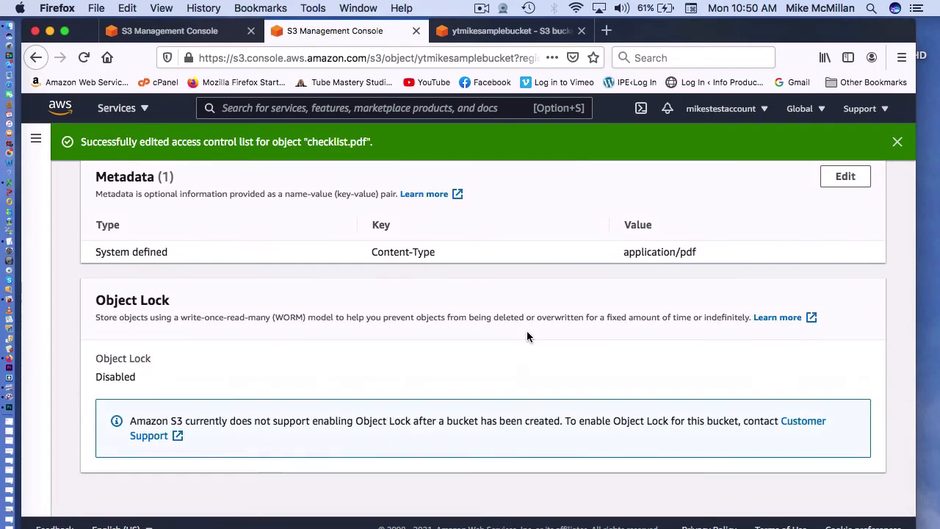
scroll(527, 337, "up", 20)
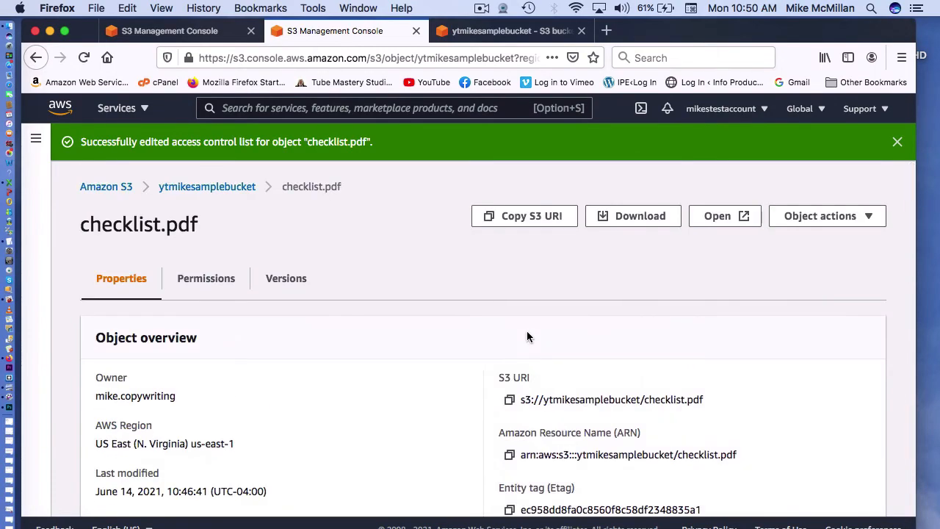
Step: Check checklist.pdf's ACL table showing Everyone (public access) with object Read
left_click(218, 279)
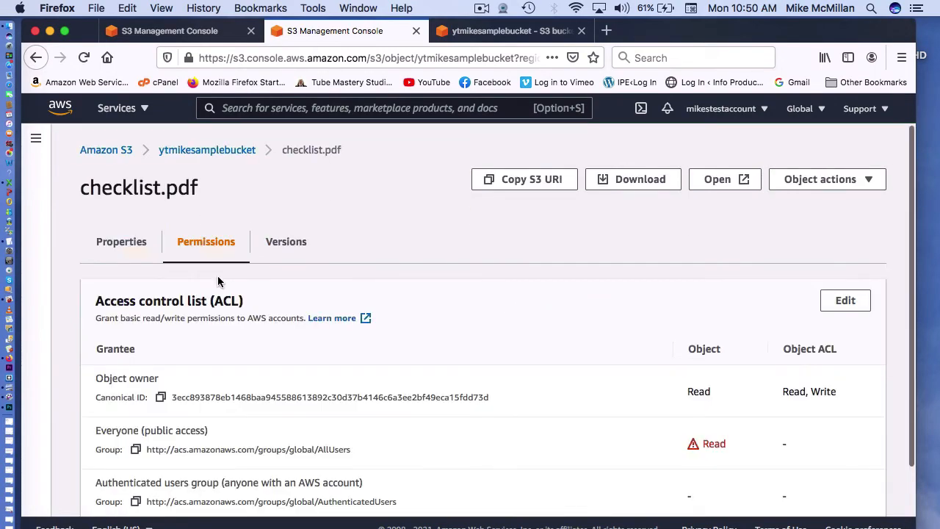
scroll(434, 386, "down", 2)
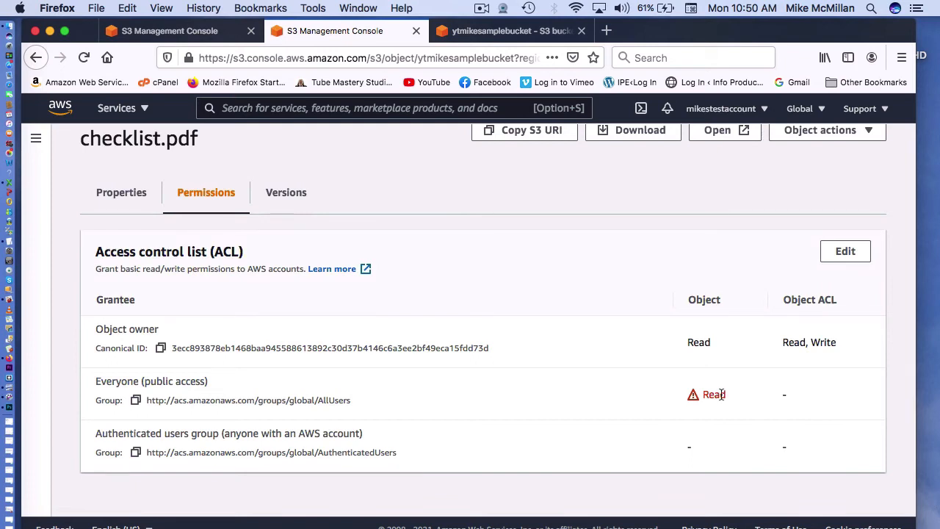
scroll(723, 394, "up", 2)
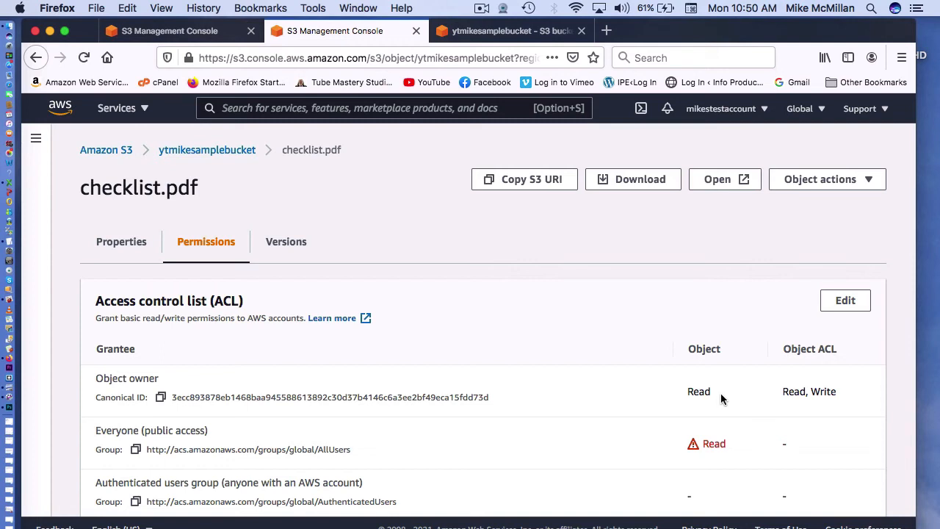
scroll(721, 398, "down", 2)
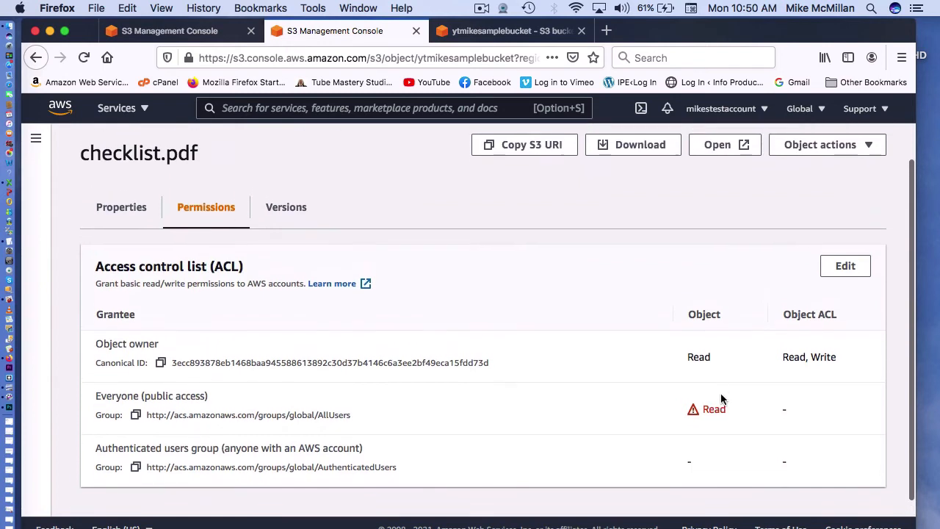
scroll(721, 398, "up", 2)
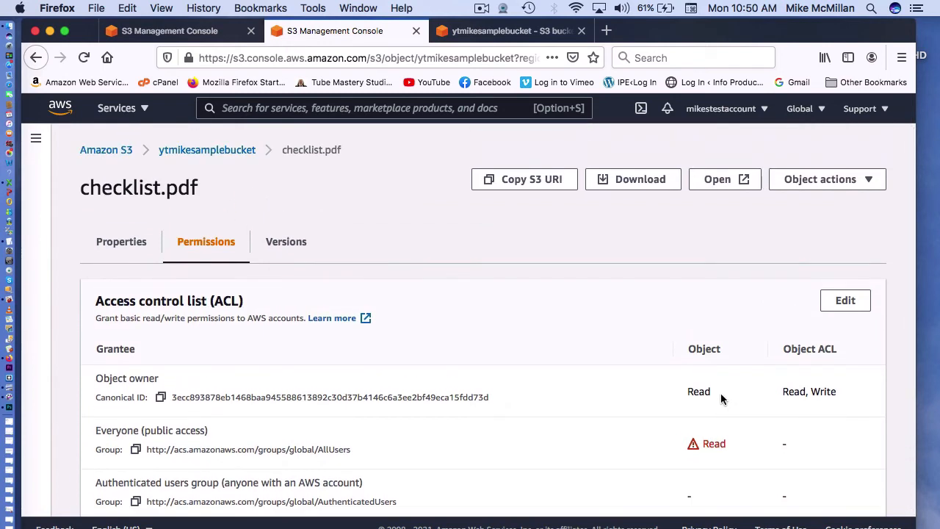
left_click(480, 8)
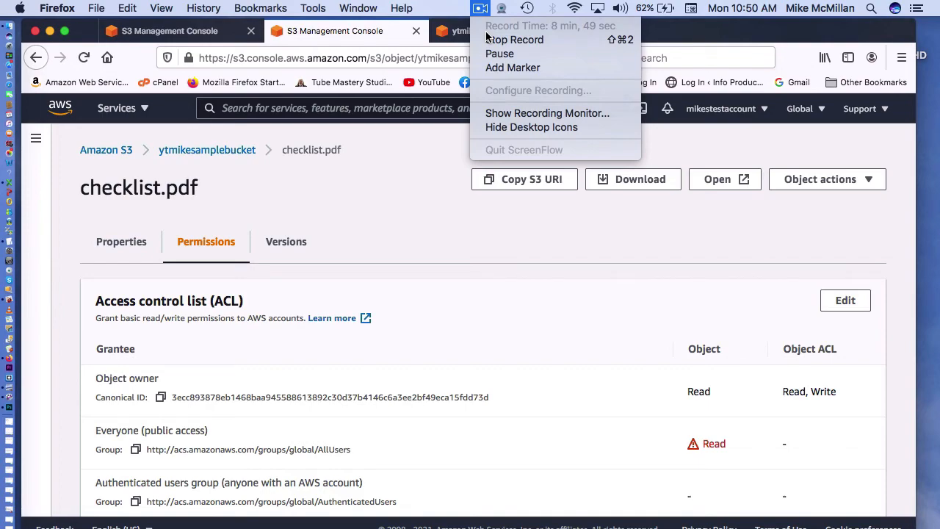